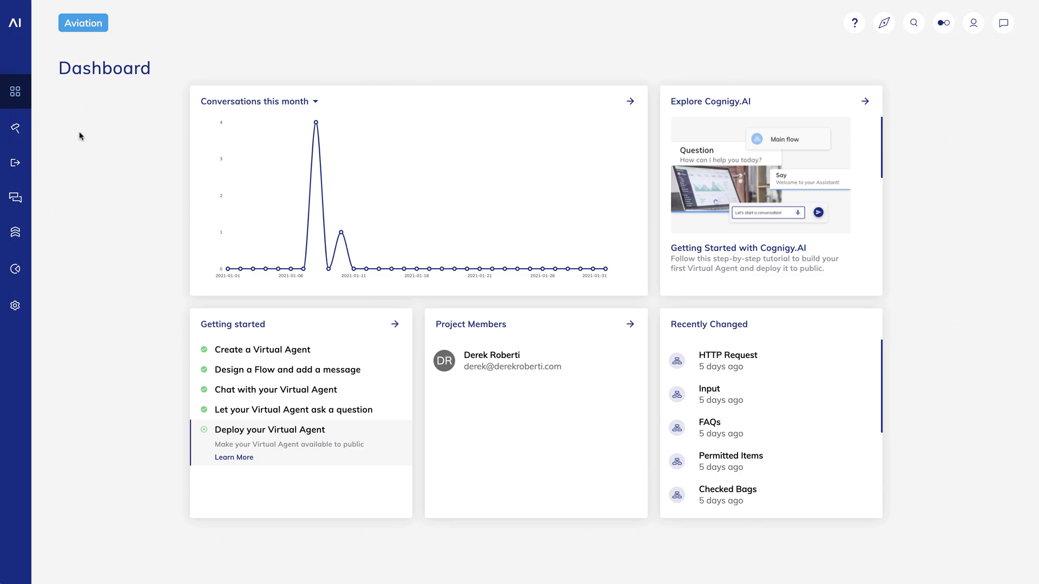
Create and save a new flow named 'Slot Fillers'.
click(41, 129)
click(43, 160)
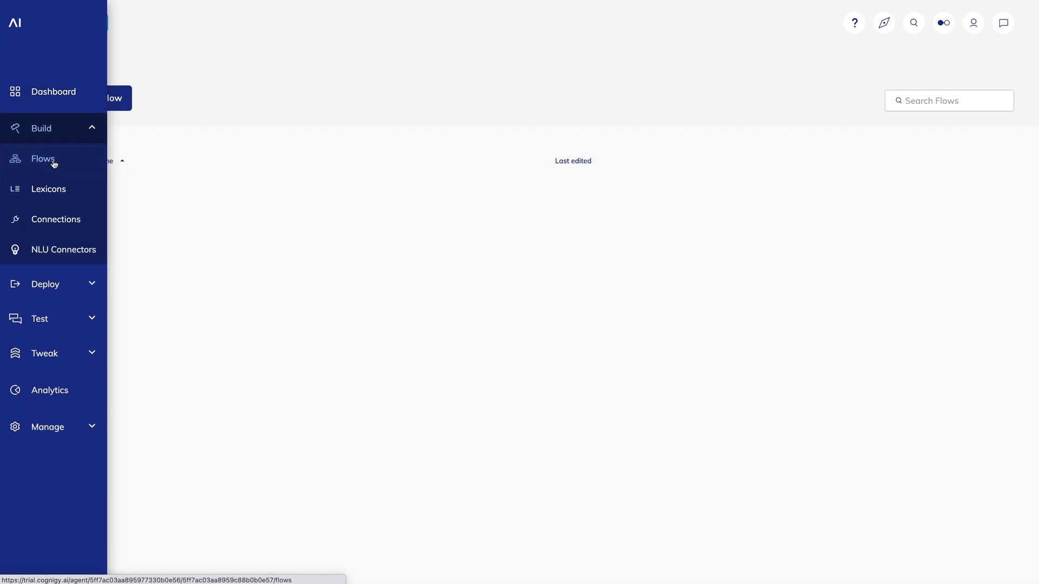
click(86, 98)
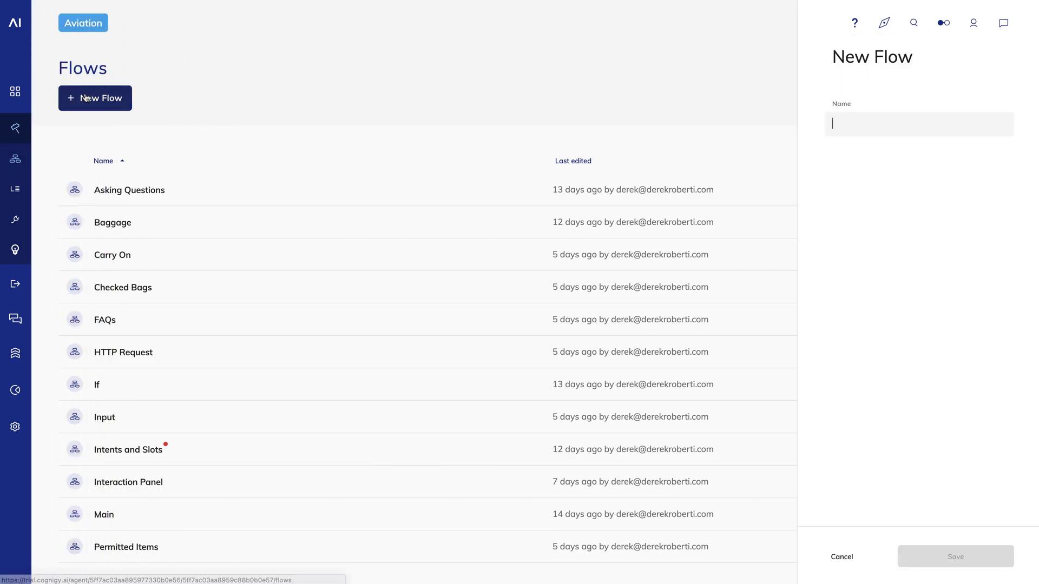
text(Slot Fillers)
key(Return)
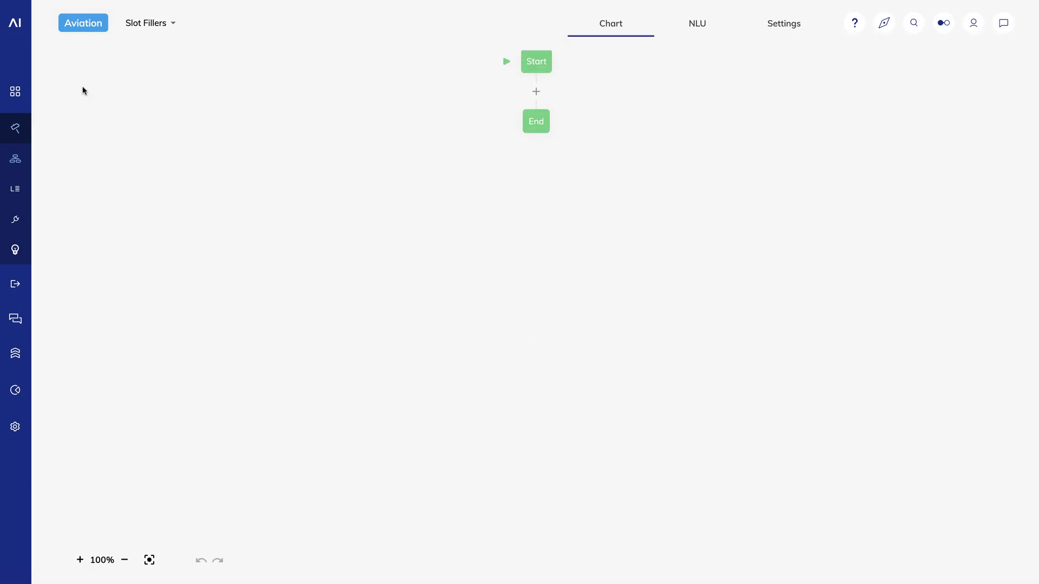
Attach the Airports and Airlines lexicons to the flow's NLU settings.
click(685, 24)
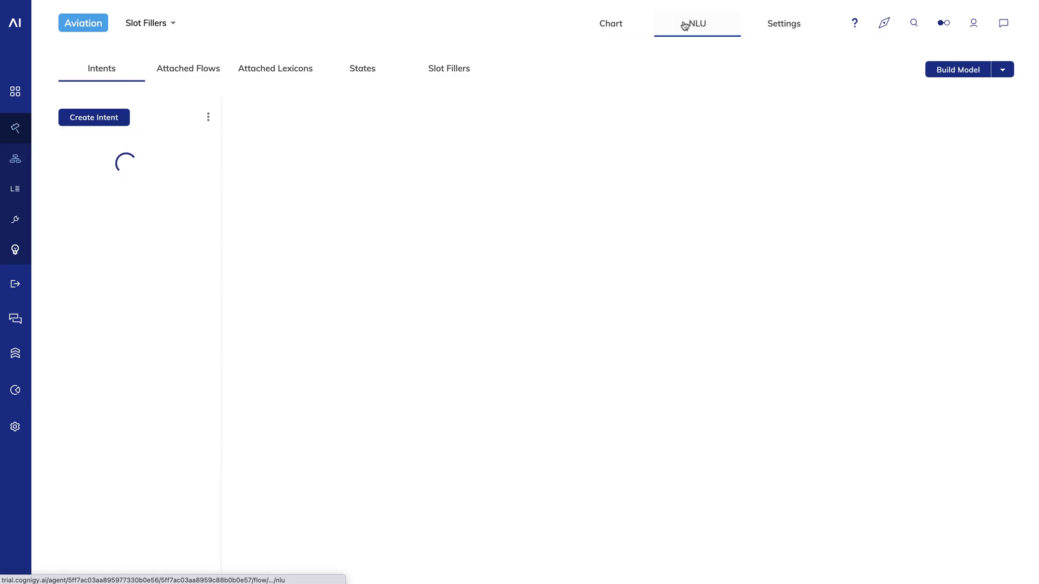
click(298, 80)
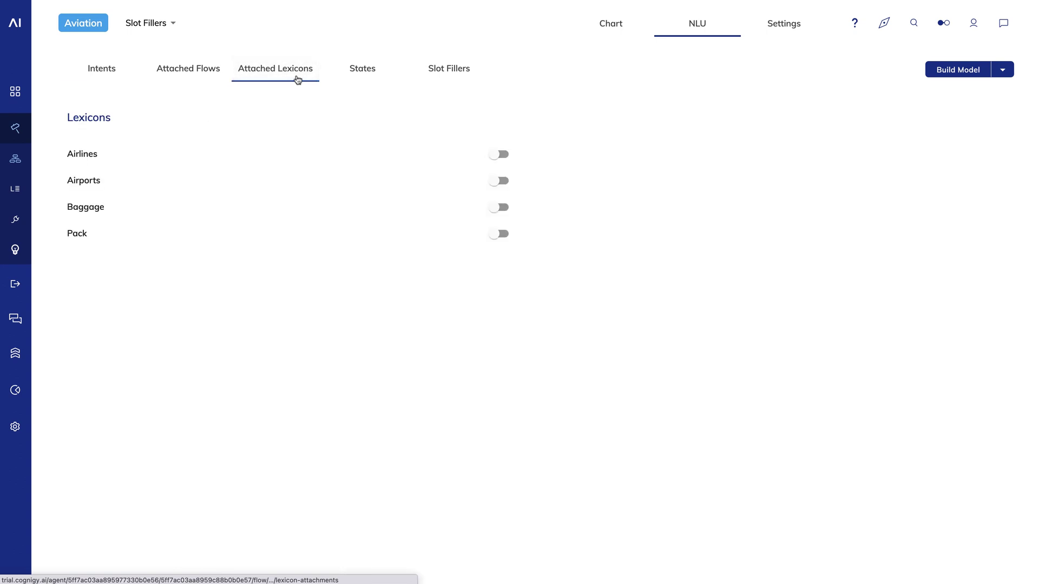
click(507, 183)
click(503, 156)
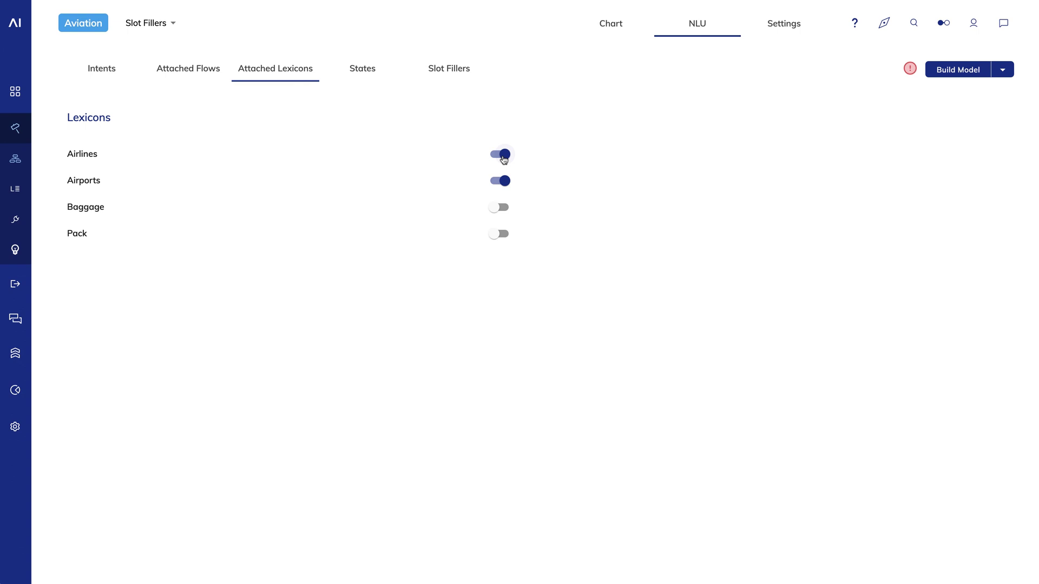
Fill in a new slot filler named 'Airline' with slot name and context key 'airline'.
click(450, 70)
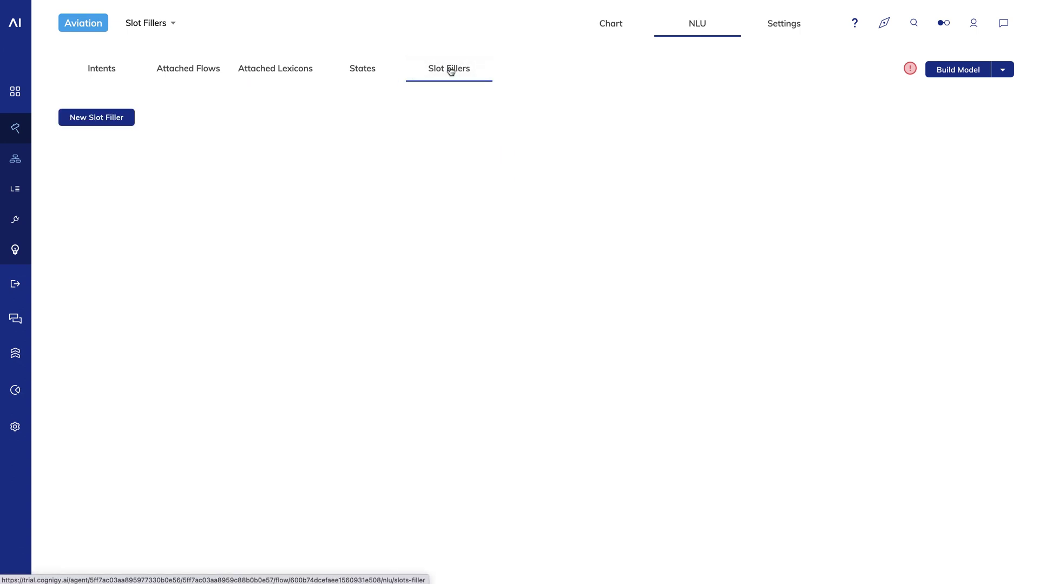
click(96, 118)
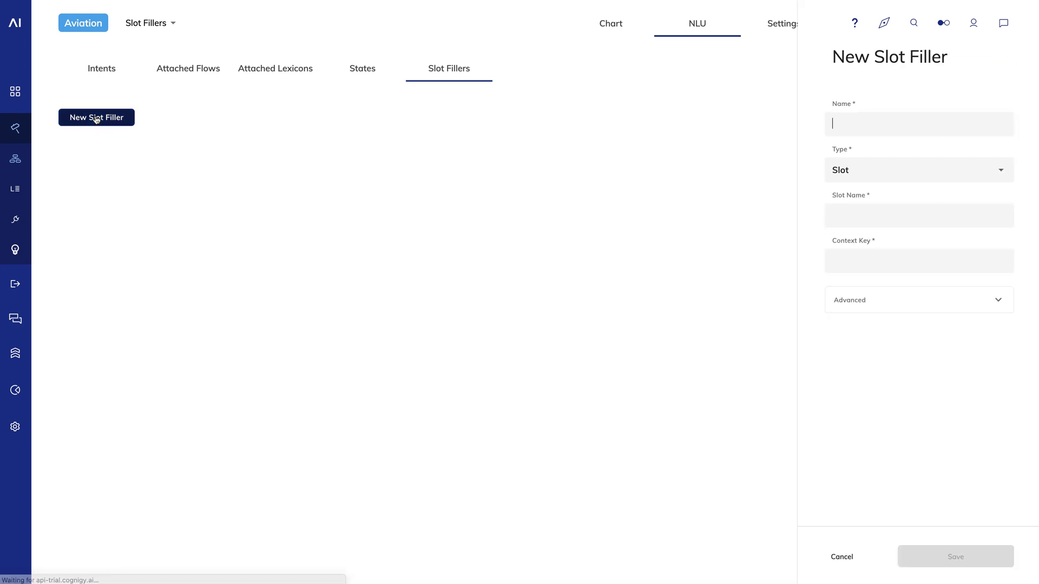
text(Airline)
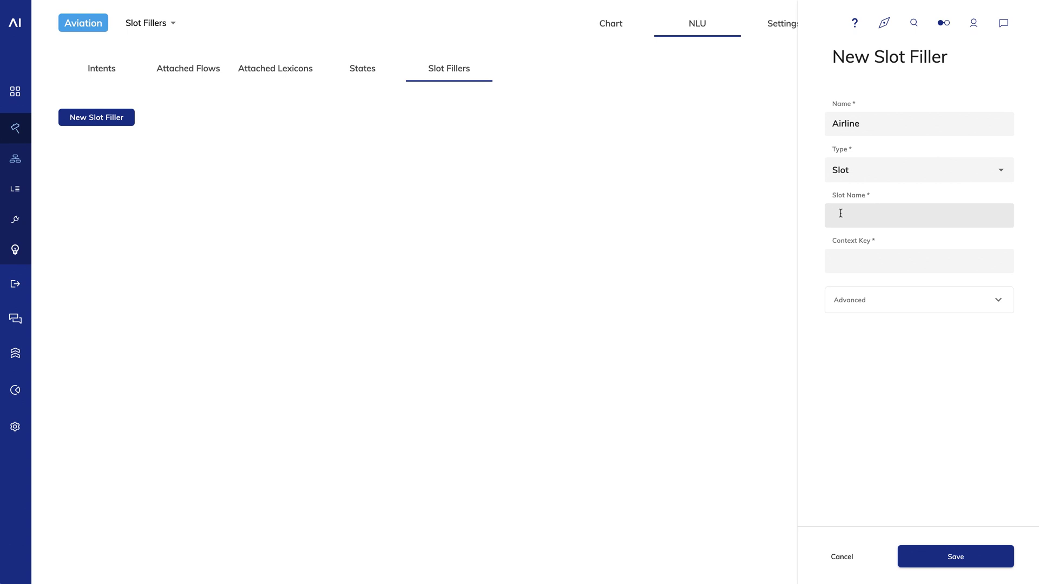
text(airline)
key(Tab)
text(airline)
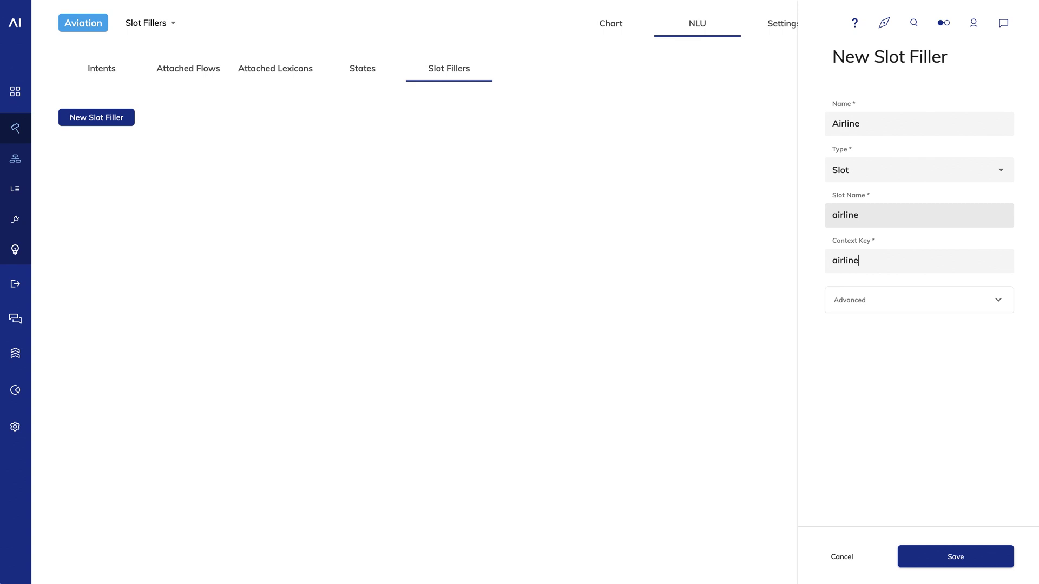
Save Airline, then create and save an 'Airports' slot filler using slot 'airport_code'.
click(958, 558)
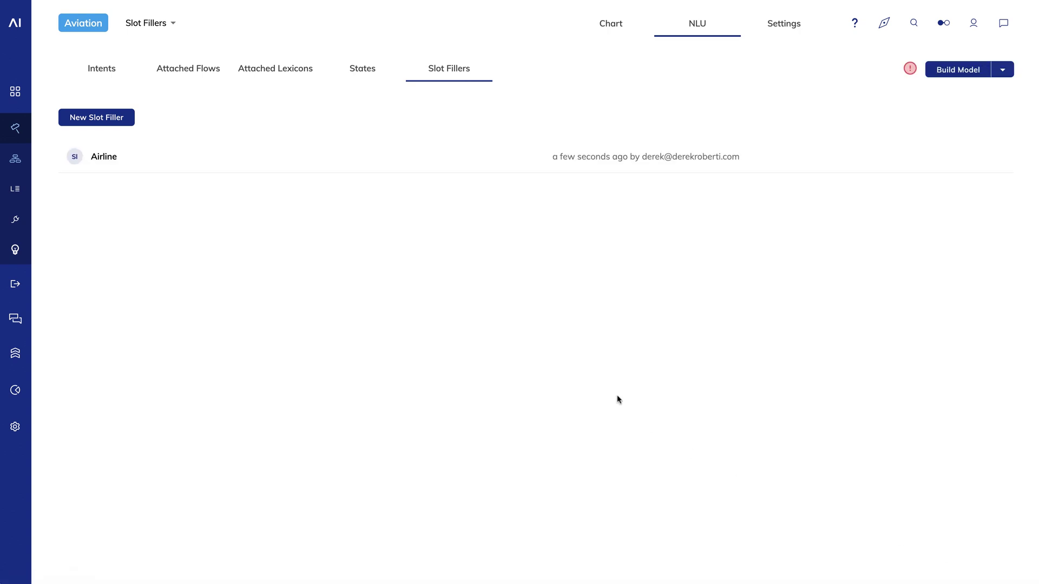
click(111, 122)
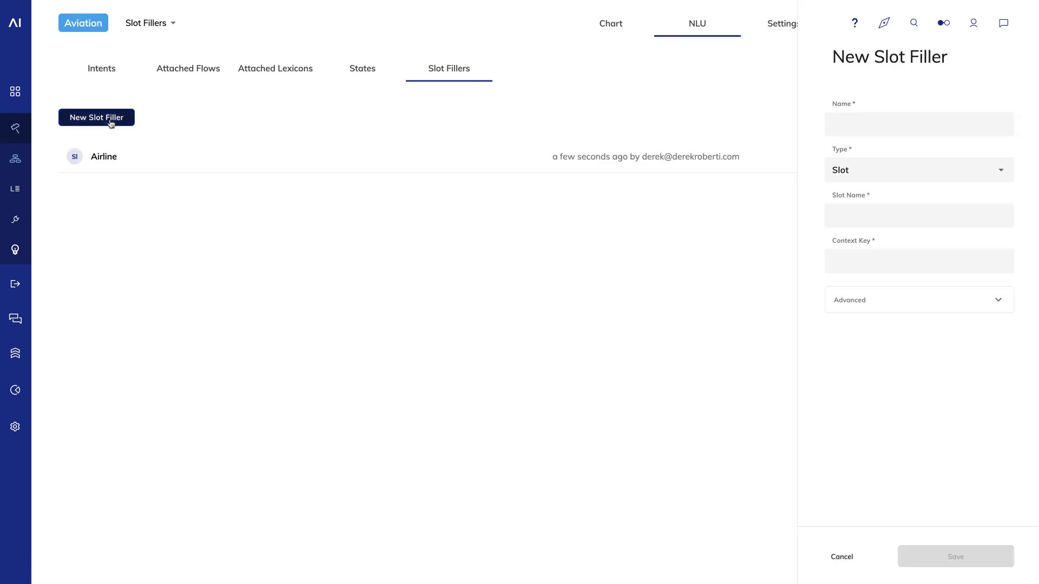
text(Airports)
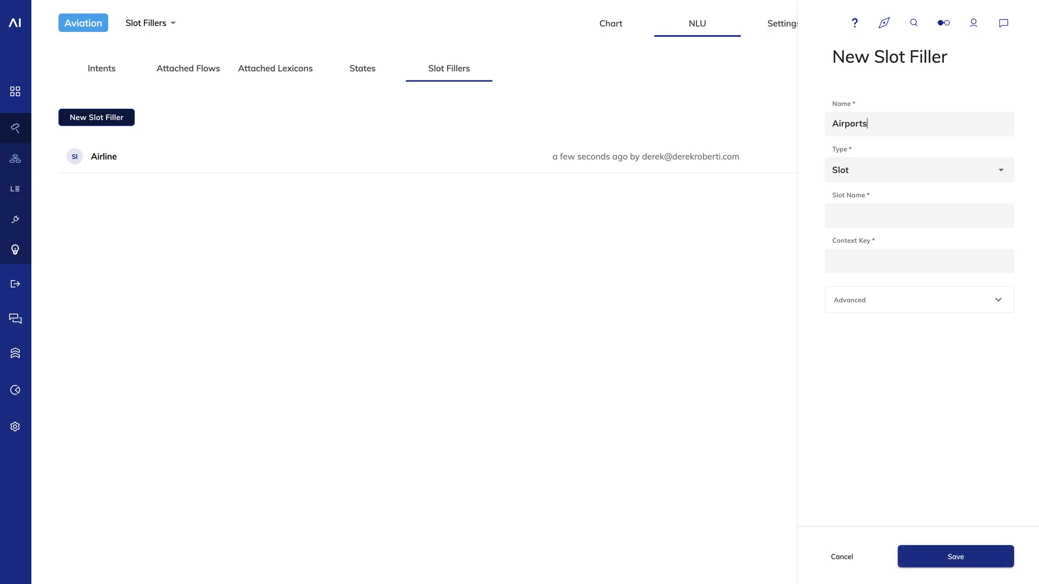
key(Tab)
key(Tab)
text(airport_code)
key(Tab)
text(airport_code)
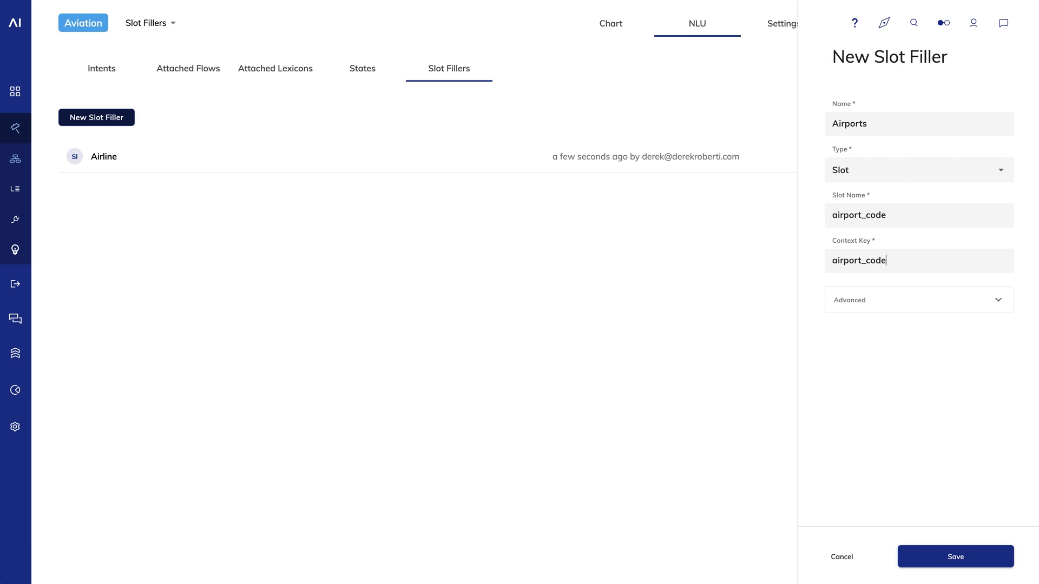
click(955, 563)
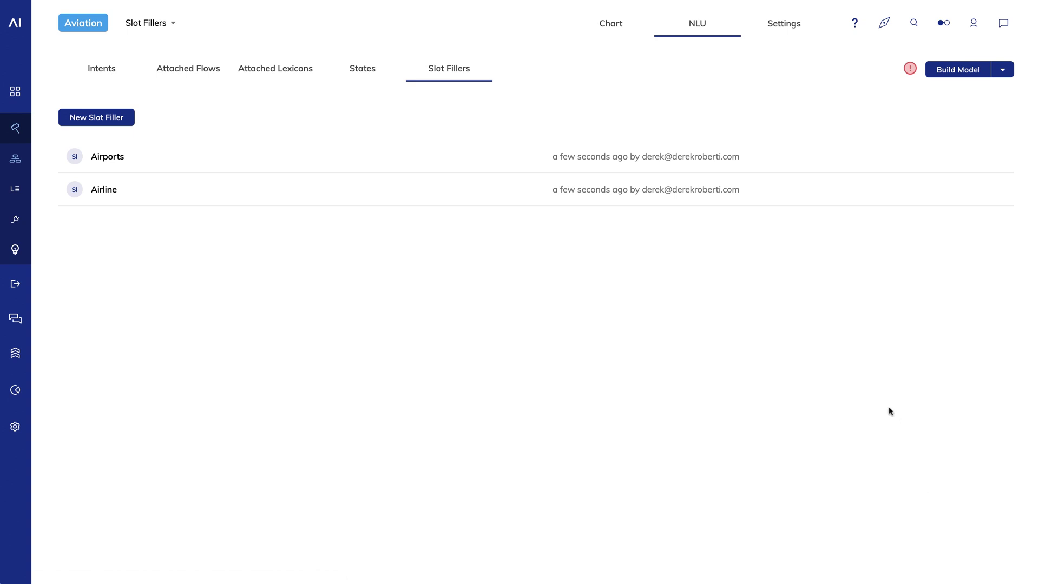
Run a Quick Build to train the flow's language model.
click(1003, 70)
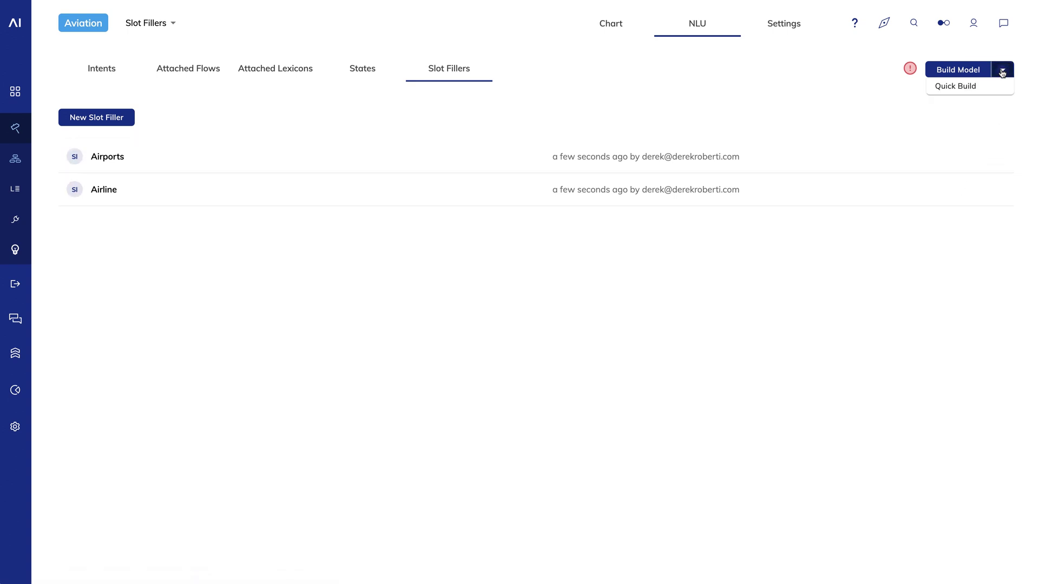
click(947, 88)
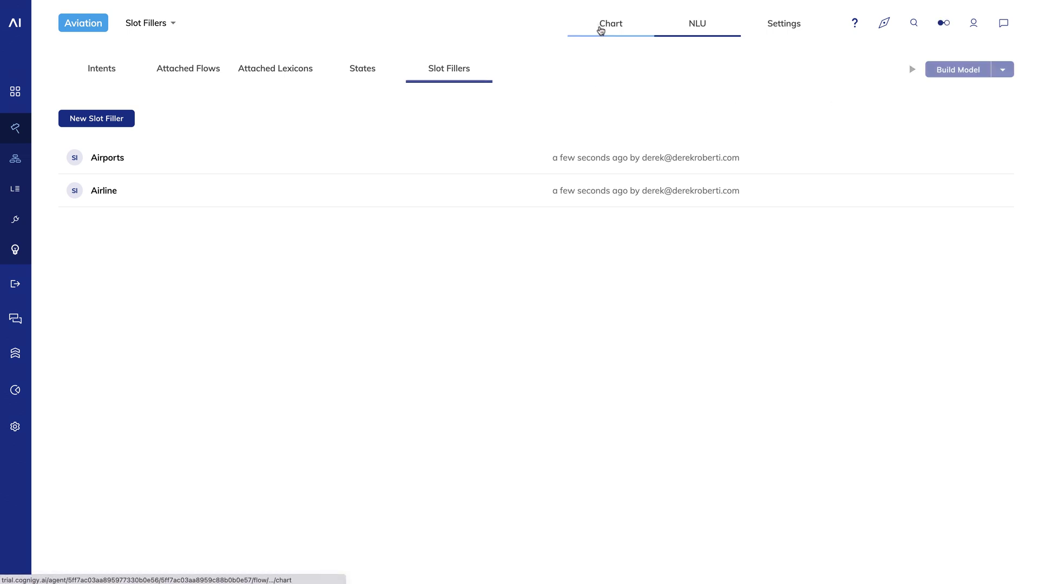
click(600, 30)
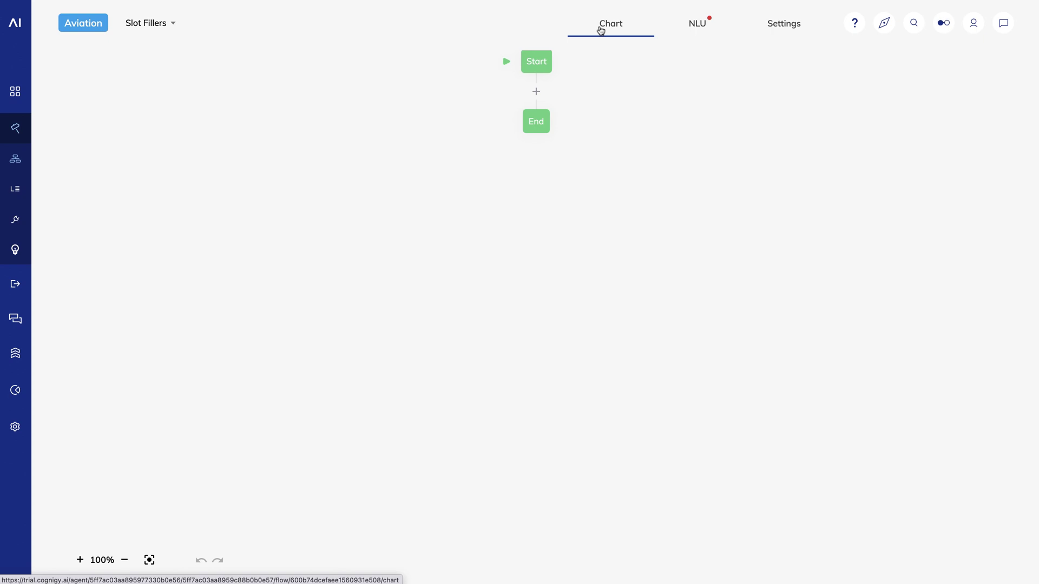
Insert two Question nodes between Start and End in the chart.
click(532, 94)
click(561, 219)
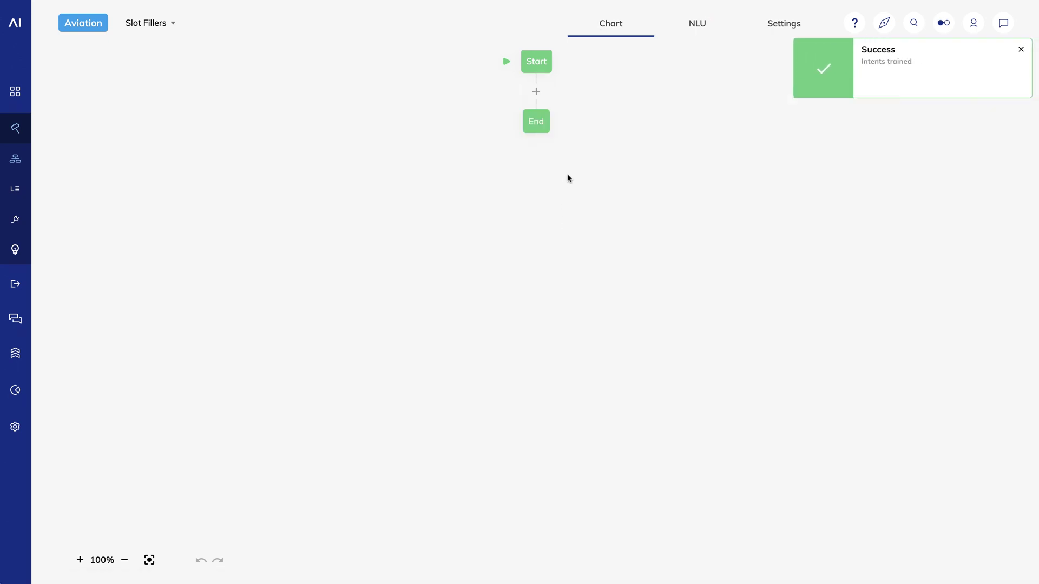
click(537, 169)
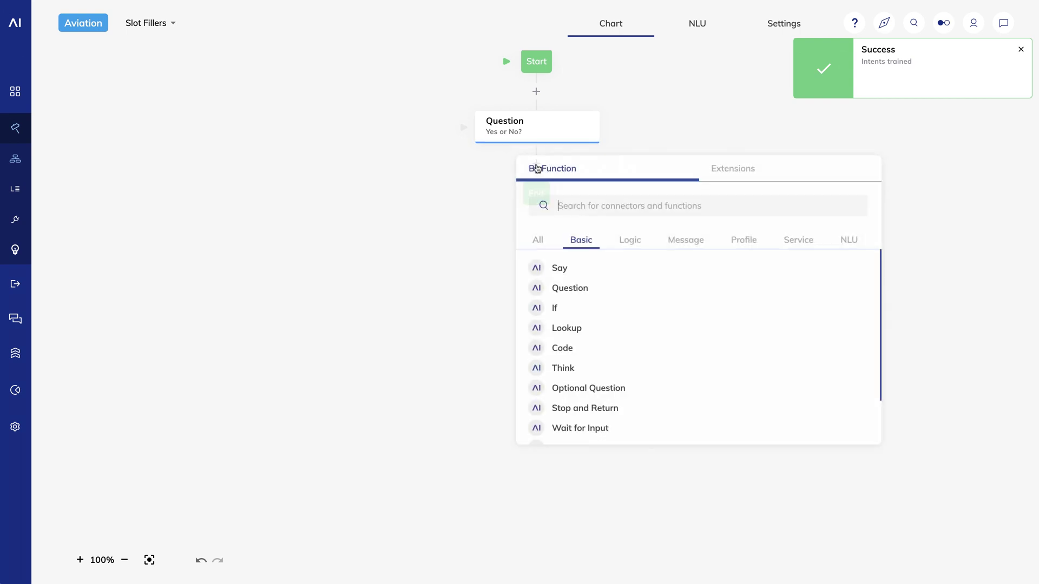
click(576, 294)
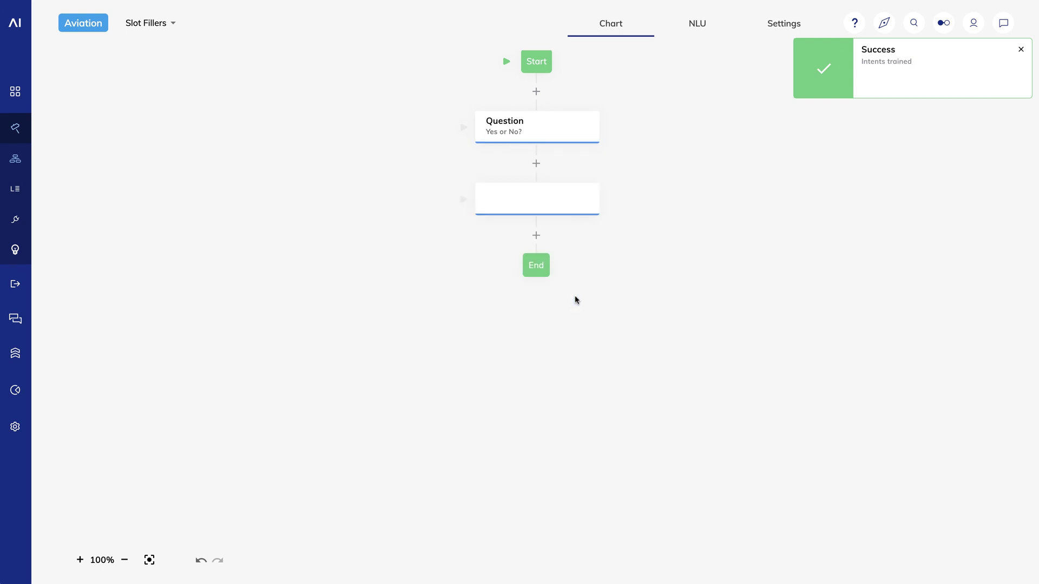
Change the first Question node's text to 'What is your departure airport?' and save.
click(546, 135)
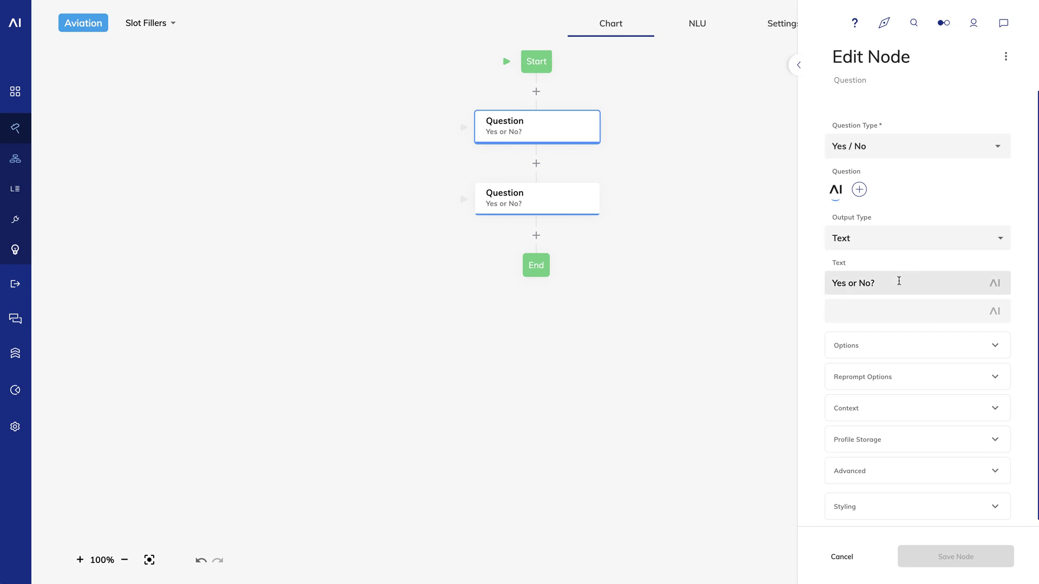
drag(899, 280, 803, 283)
text(What is)
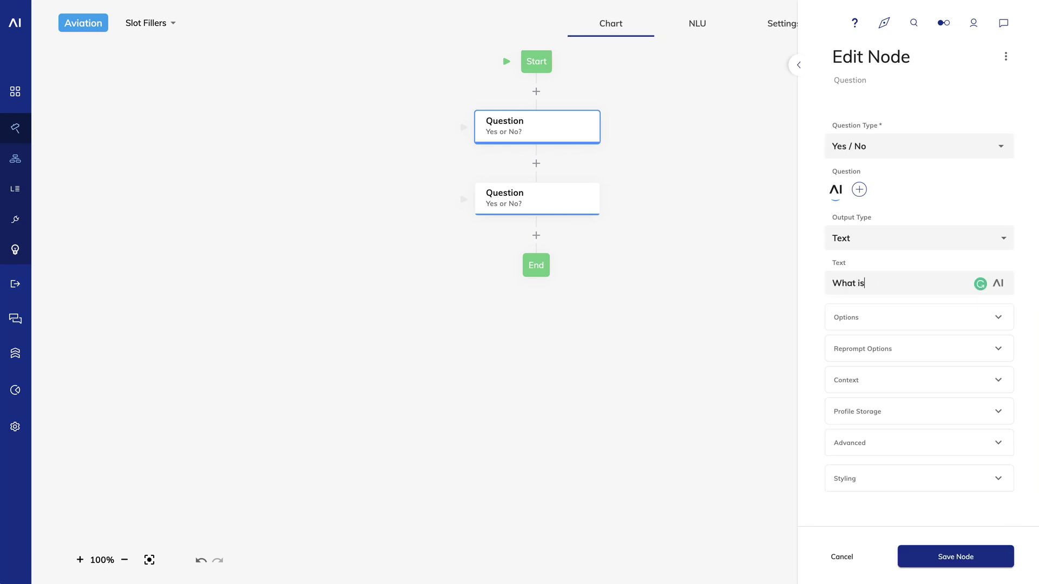
text( your departure airport?)
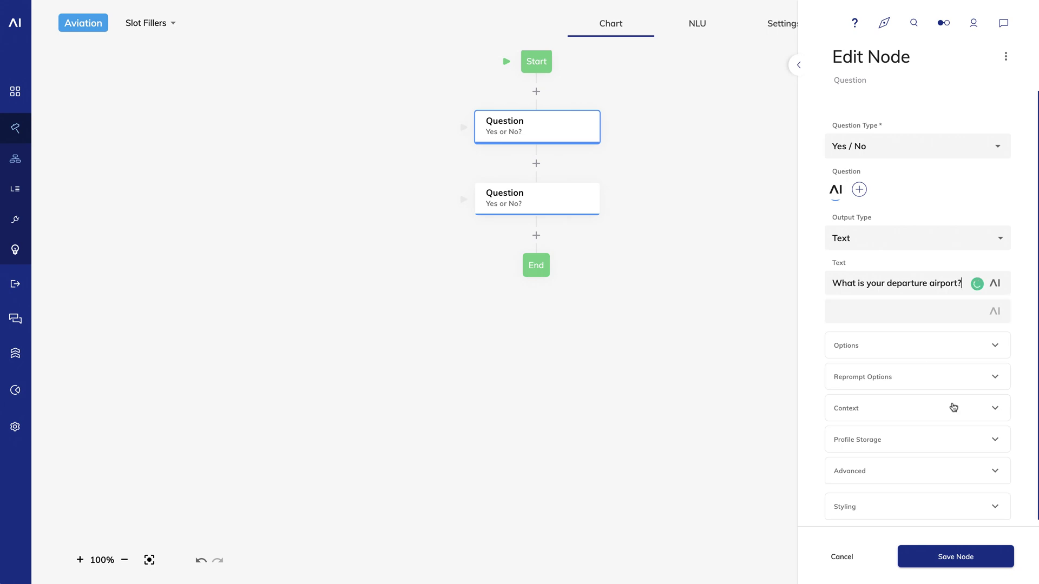
click(968, 560)
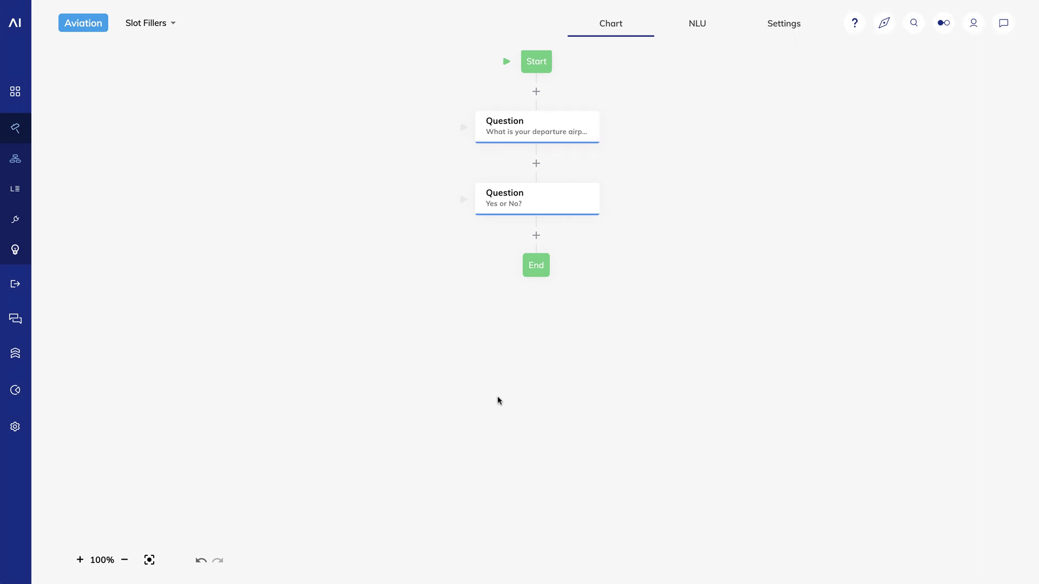
Change the second Question node's text to 'What is your airline?' and save.
click(518, 209)
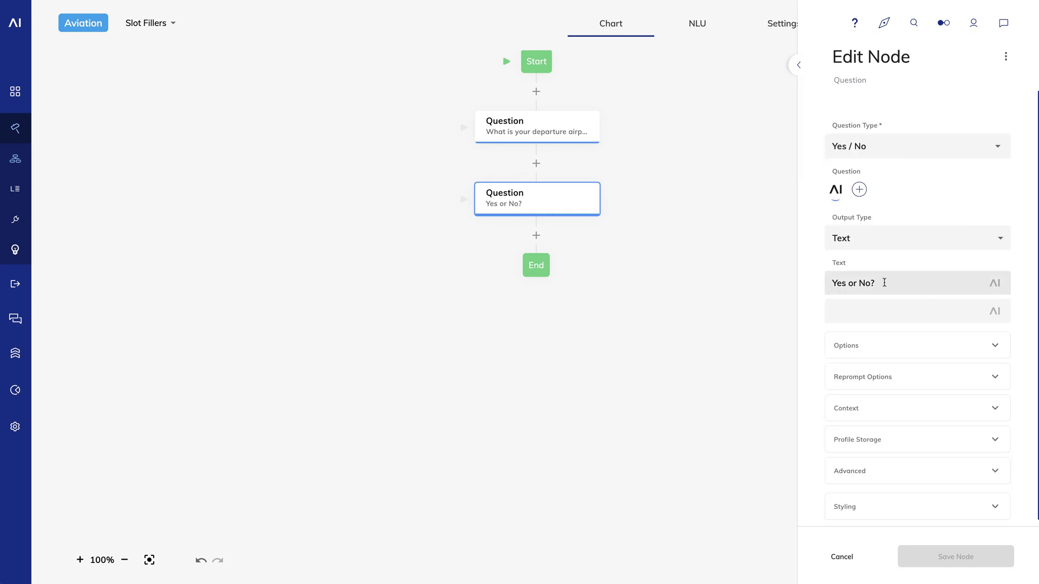
drag(886, 283, 791, 285)
text(What is your)
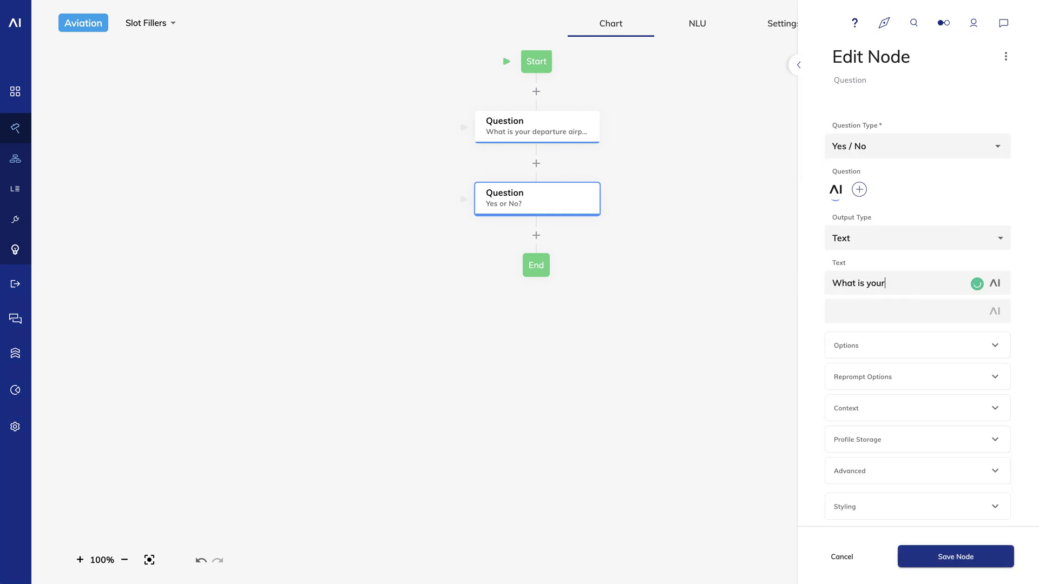
text( airline?)
click(963, 560)
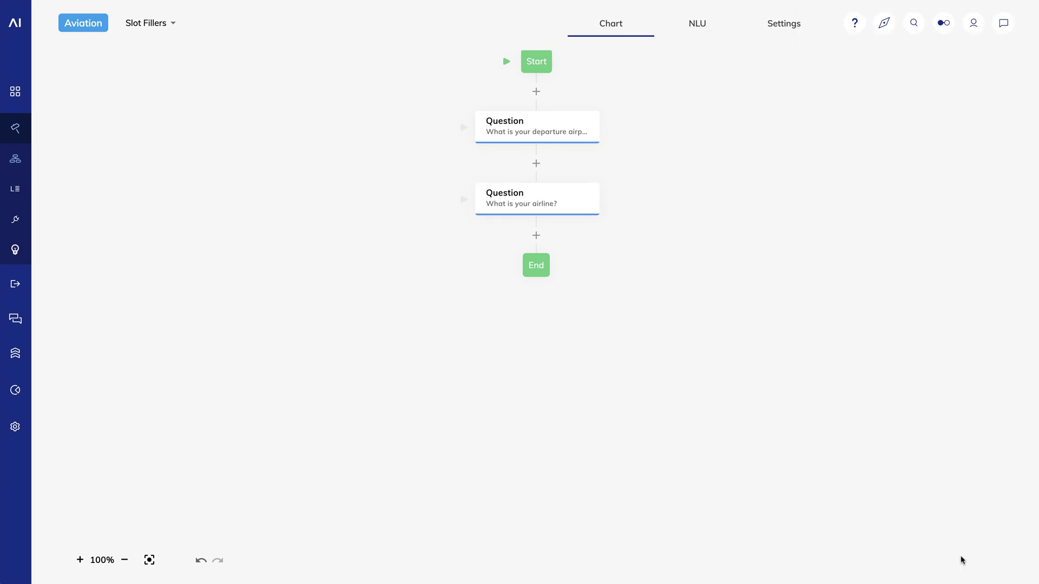
Make the departure airport question a Slot question with slot name 'airport_code'.
click(535, 142)
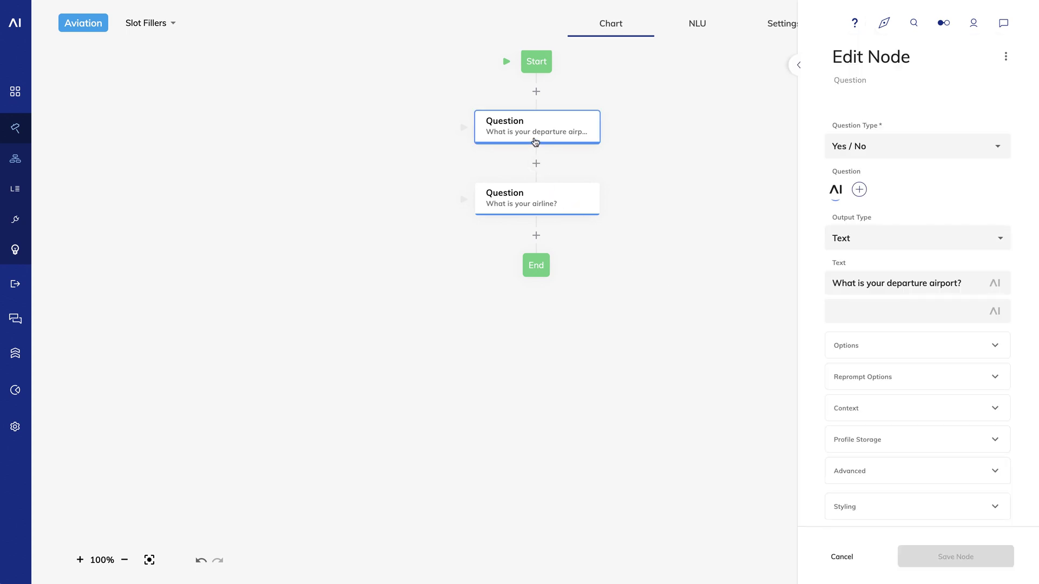
click(897, 141)
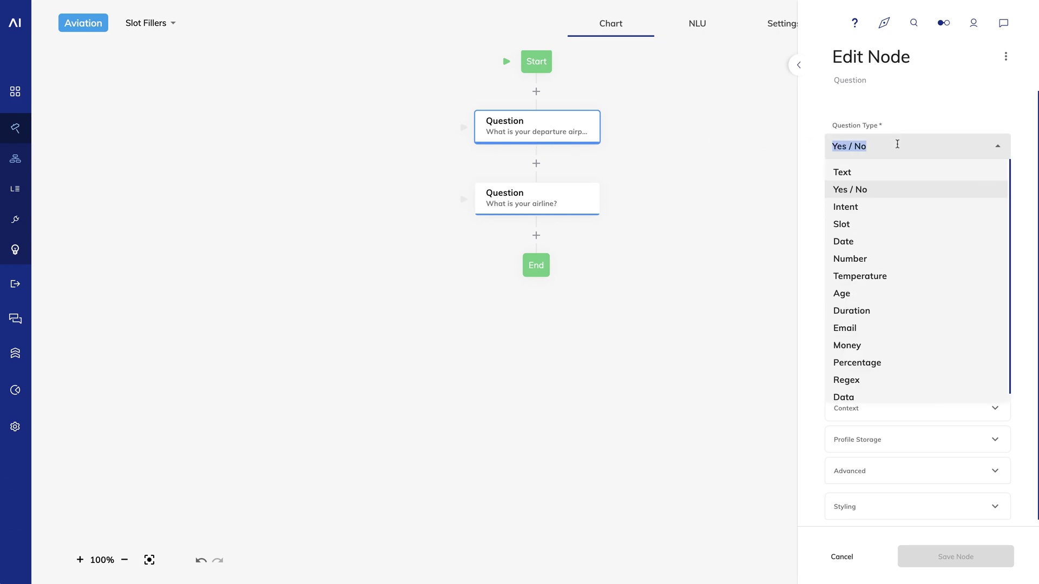
click(874, 224)
click(871, 191)
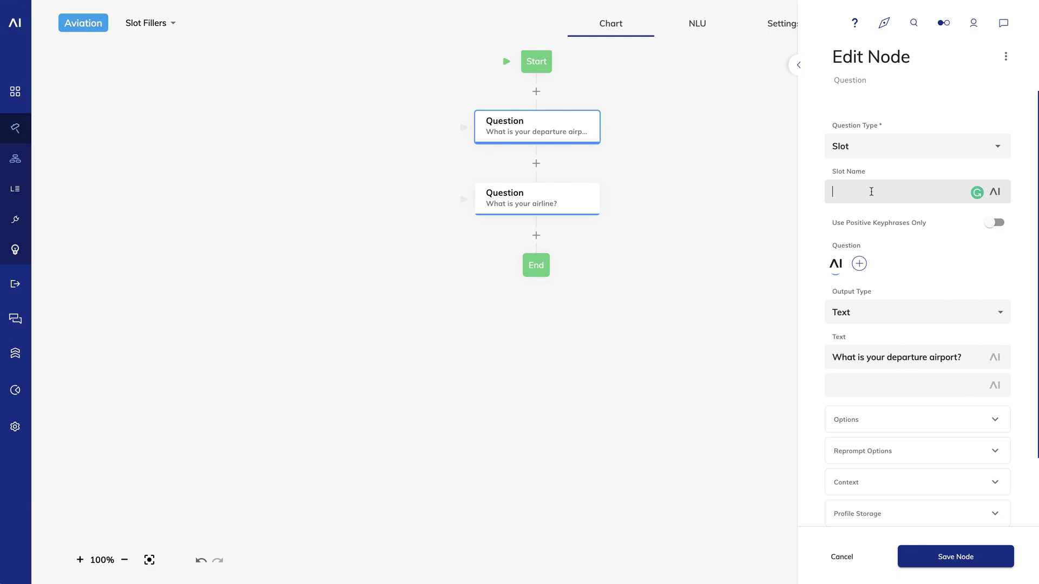
text(airport_code)
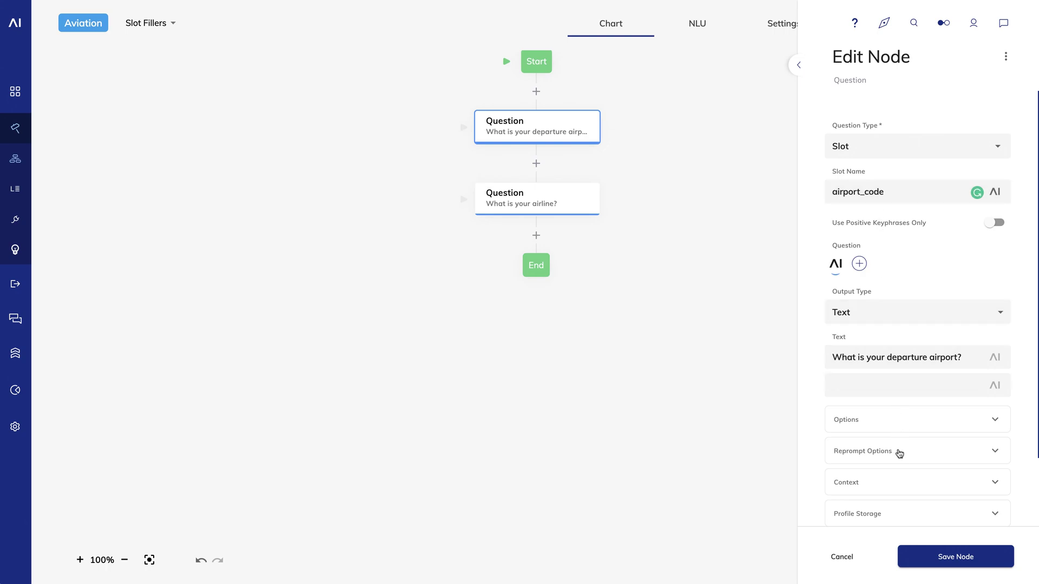
Store its answer under context key 'airport_code', skip if answered, and save the node.
click(898, 489)
scroll(897, 489, down, 1)
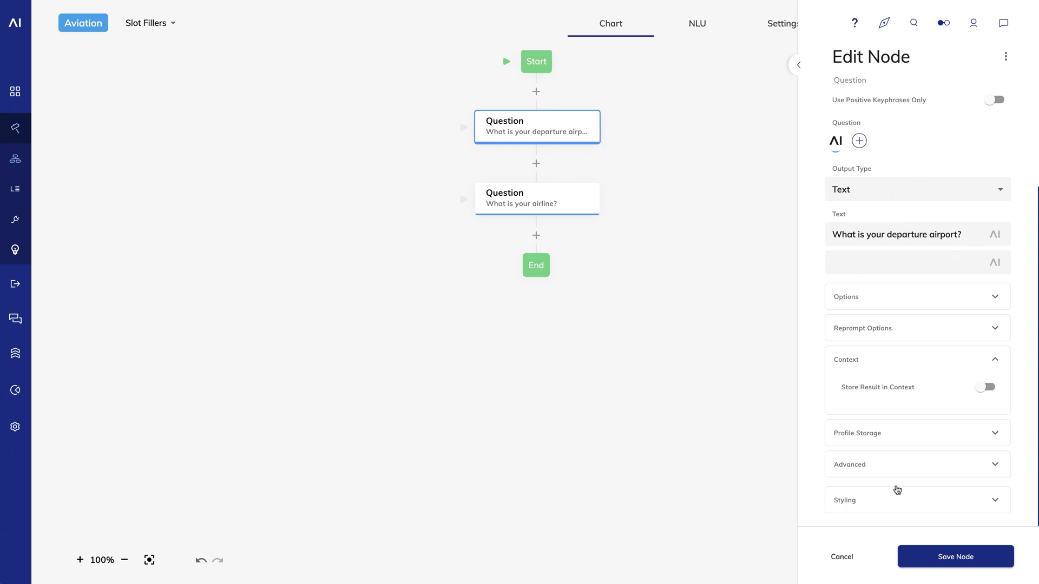
click(988, 387)
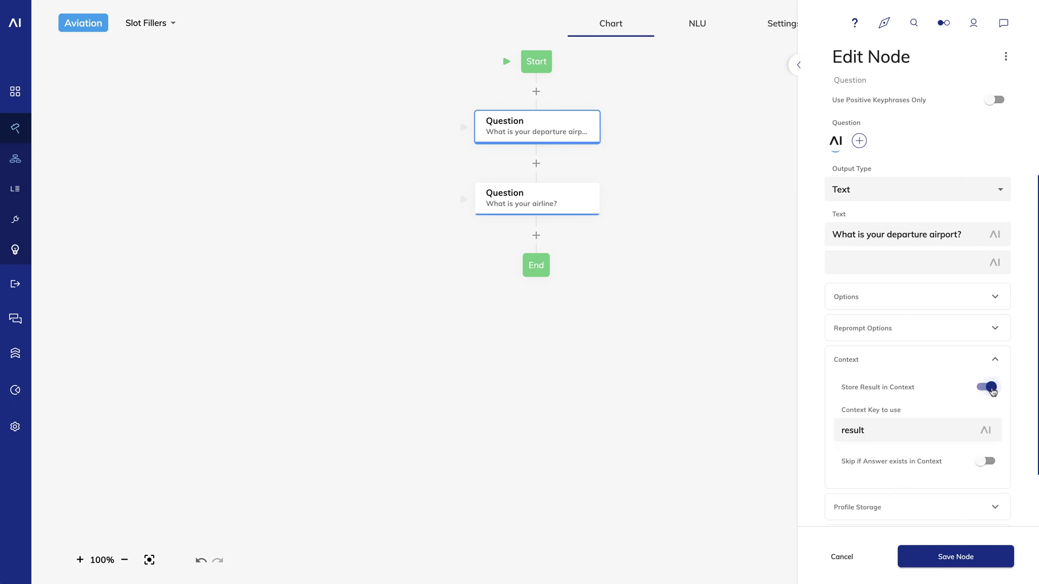
scroll(992, 391, down, 1)
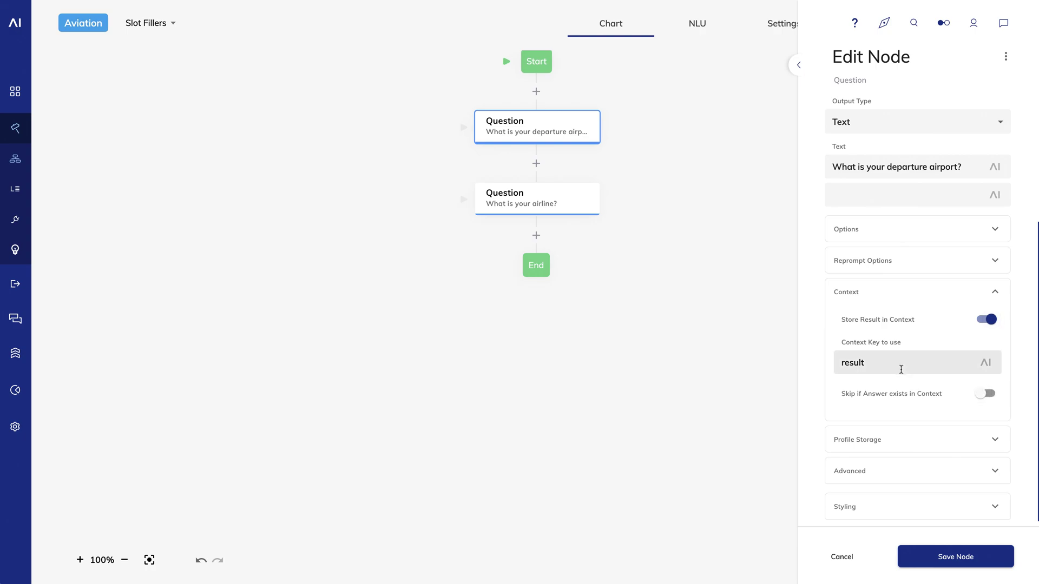
double_click(848, 362)
text(airport_code)
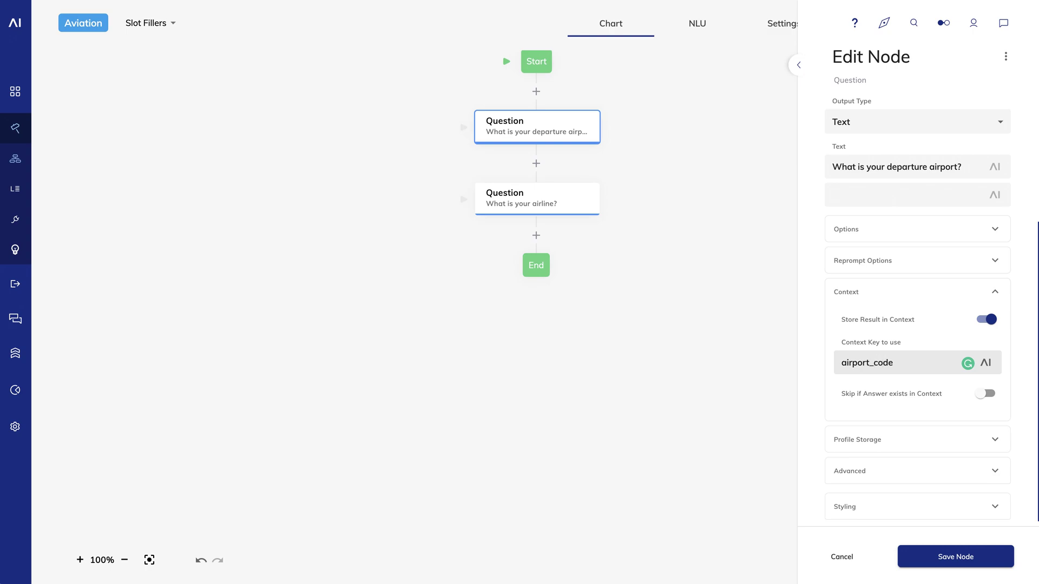
click(987, 393)
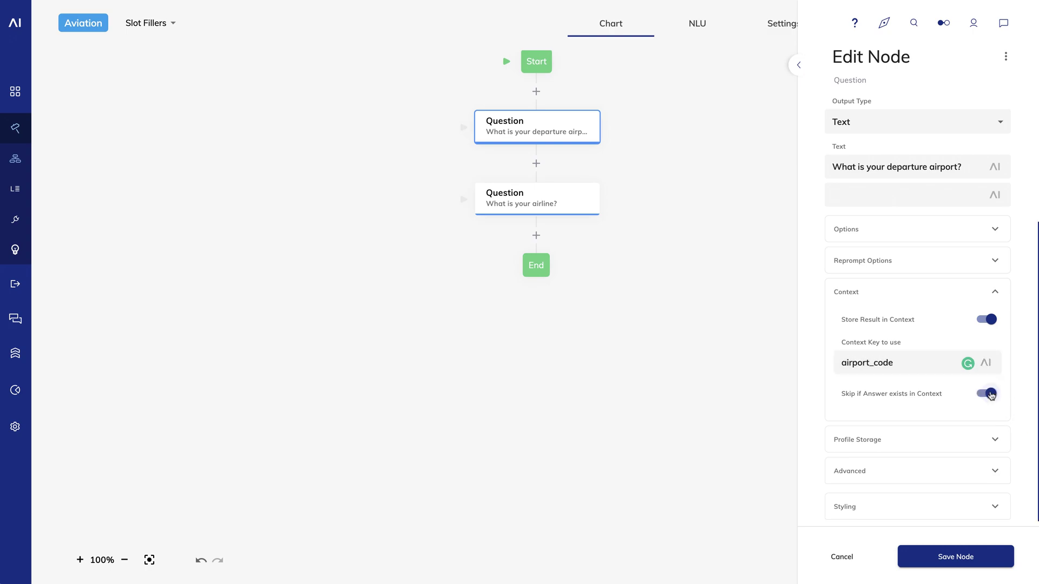
click(939, 556)
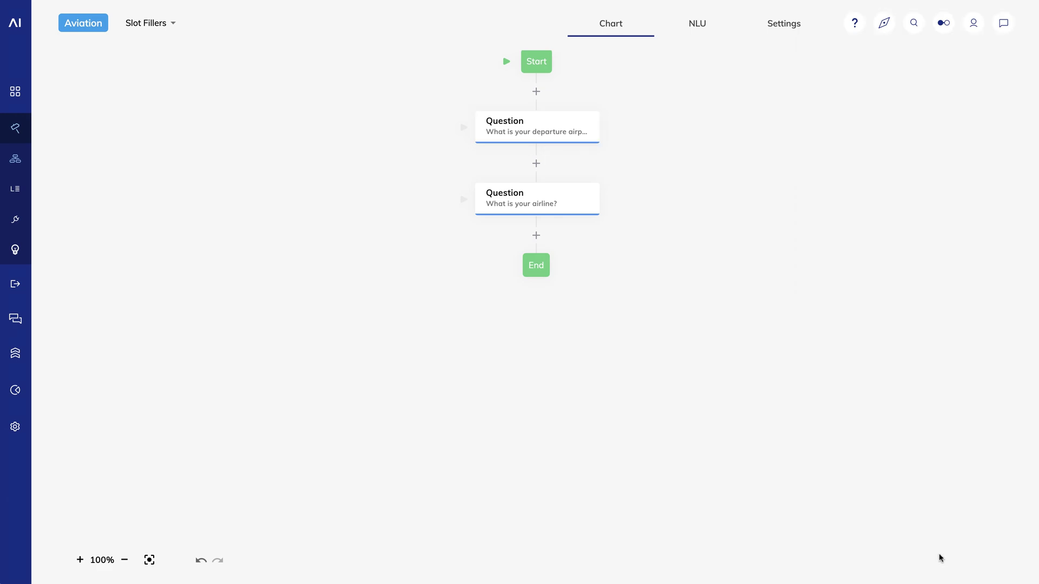
Make the airline question a Slot question storing context key 'airline', skipping if known, and save.
click(540, 207)
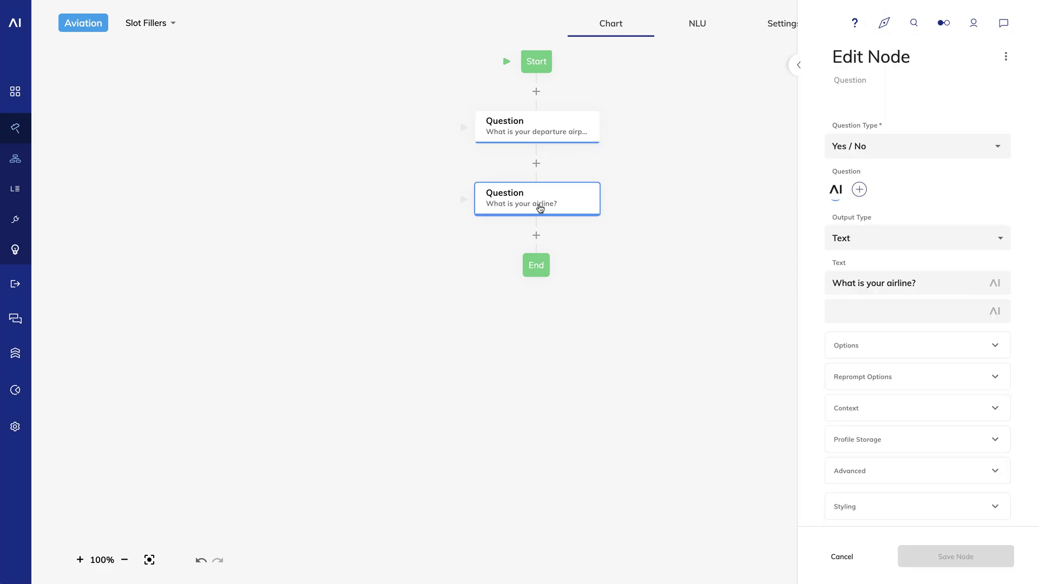
click(858, 161)
click(863, 232)
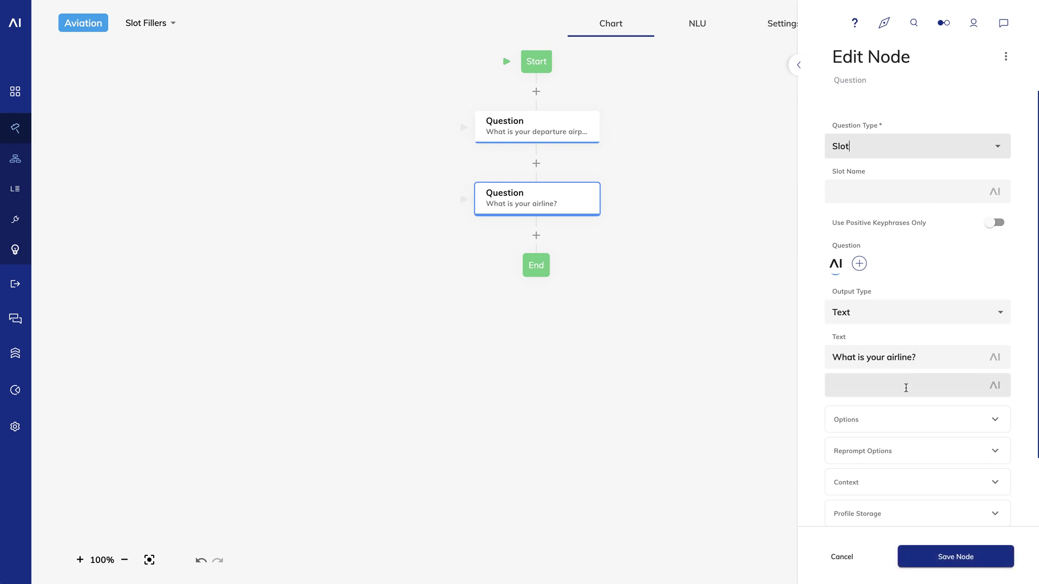
click(897, 483)
scroll(899, 483, down, 2)
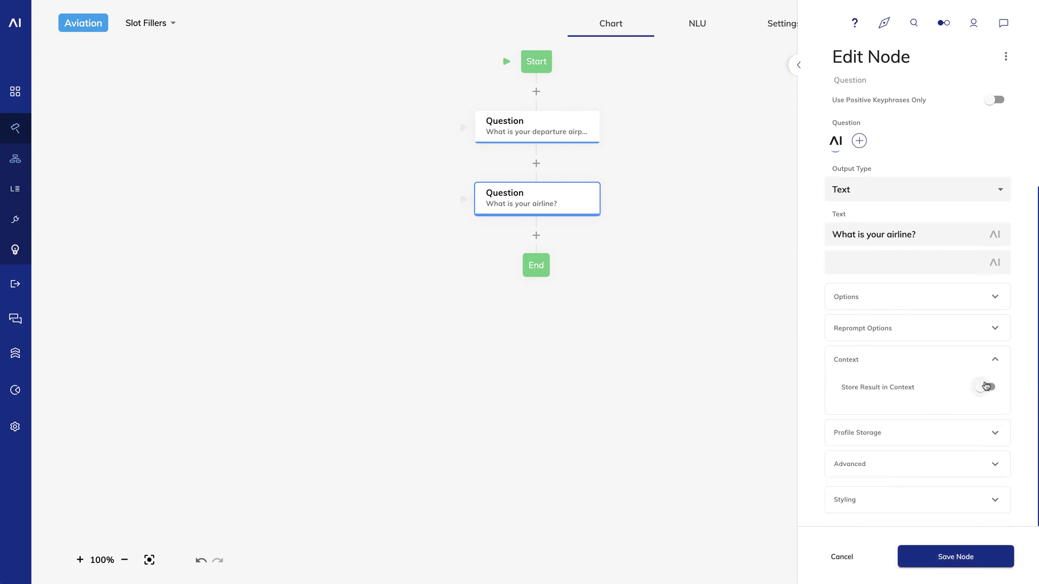
click(988, 388)
double_click(846, 431)
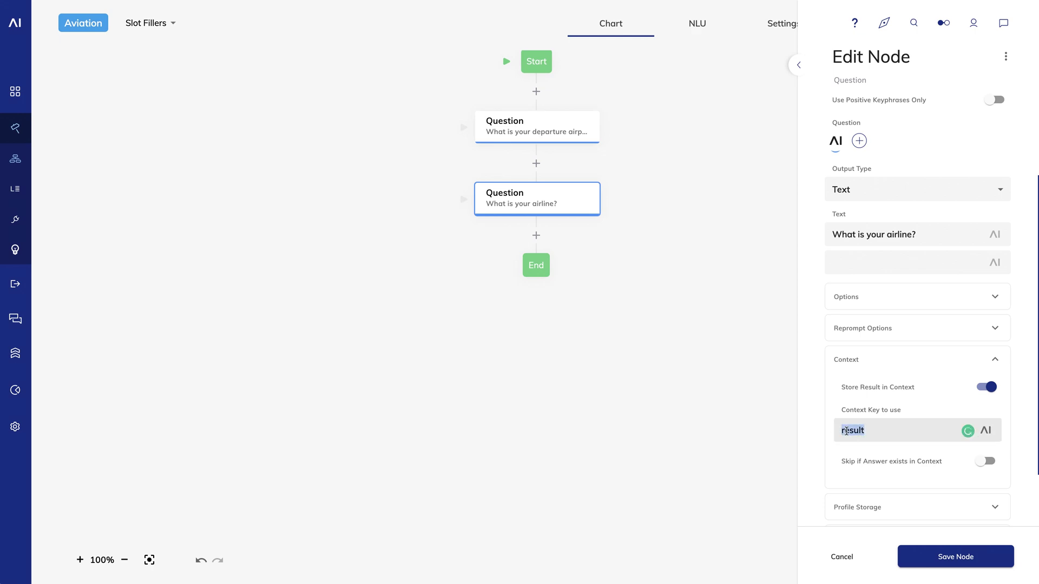
text(airline)
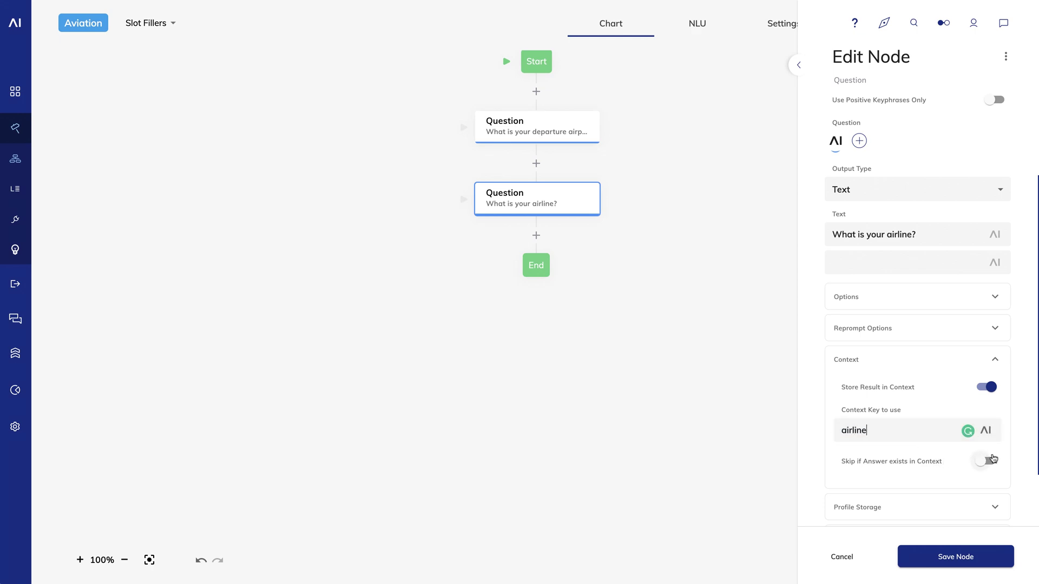
click(987, 461)
click(963, 558)
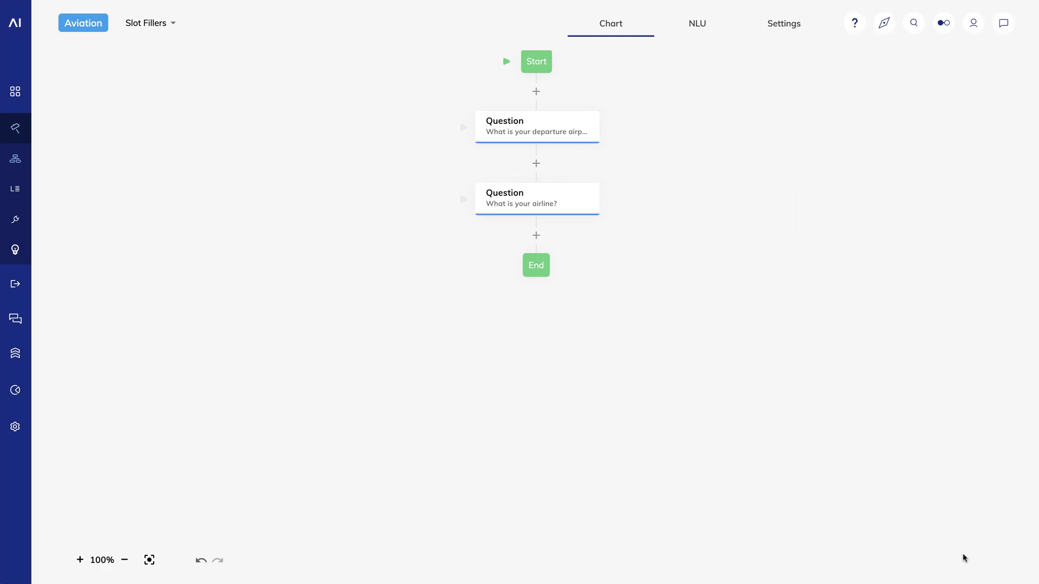
Send the pasted San Francisco on United test message in the test chat.
click(1001, 28)
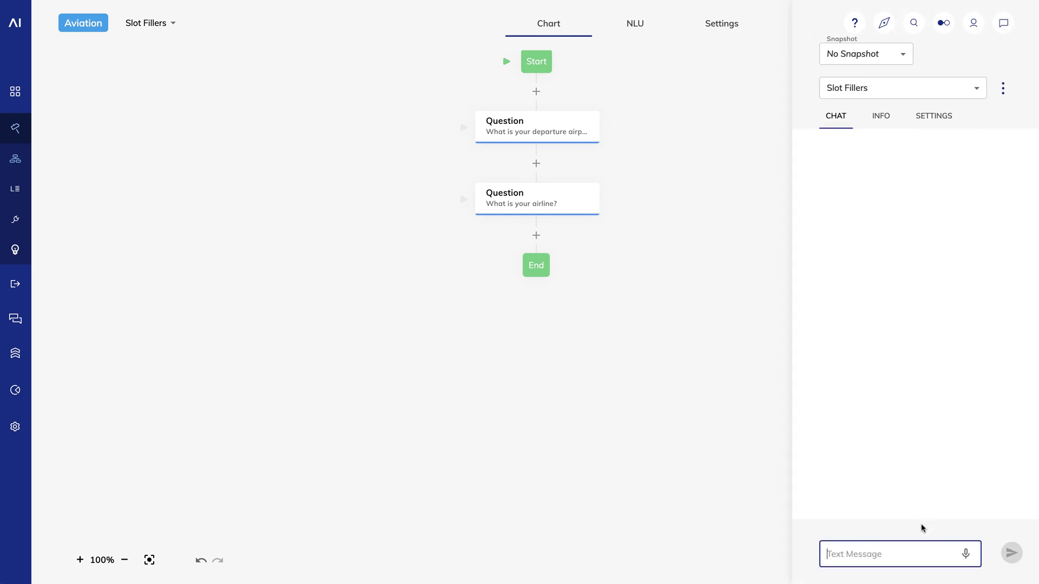
text(I'm leaving San Francisco on United)
key(Return)
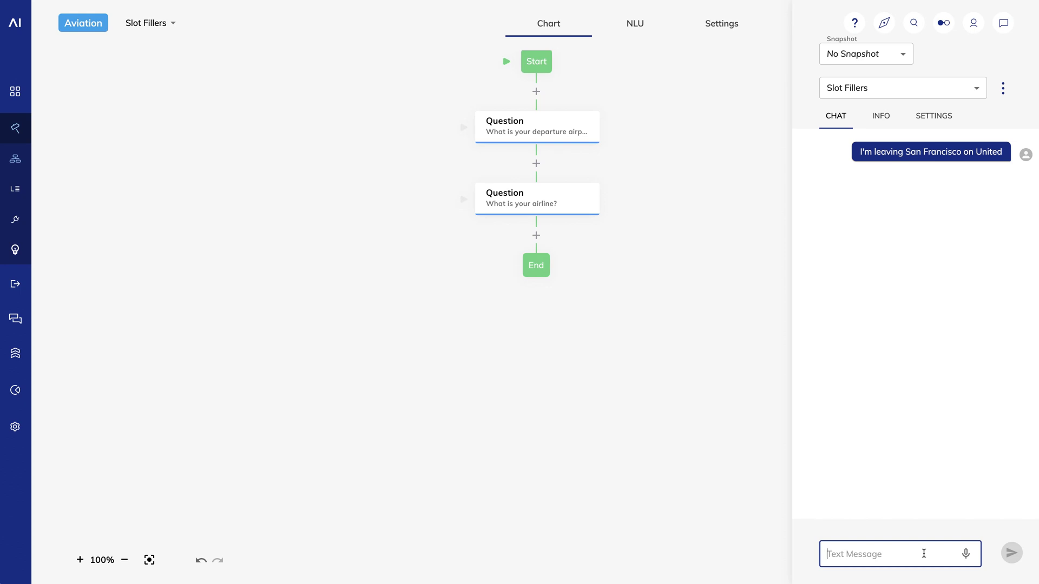
click(927, 410)
Send 'I'm flying on United' and answer the departure airport question with 'SFO'.
click(915, 555)
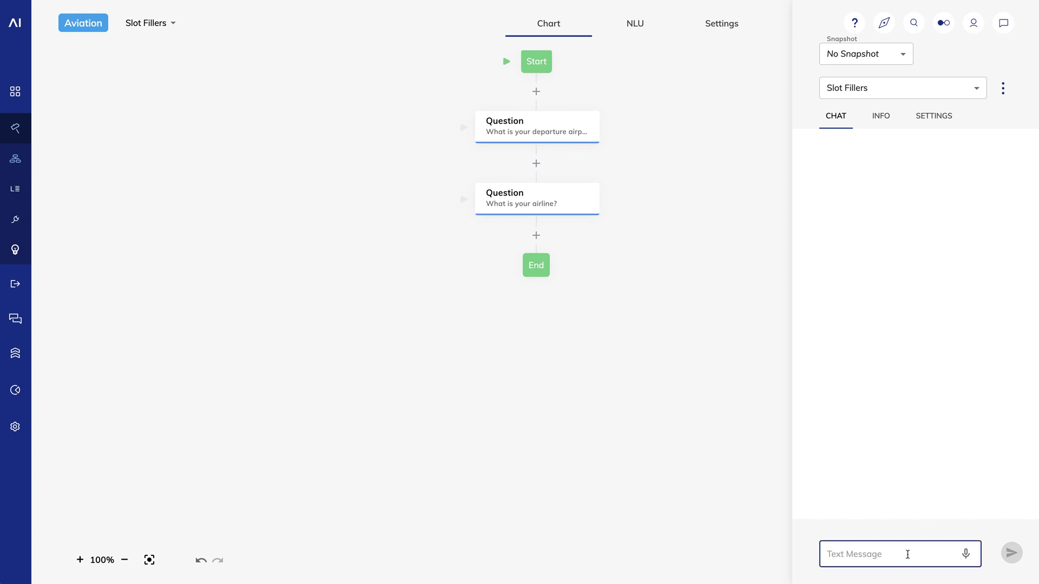
text(I'm flying on Uni)
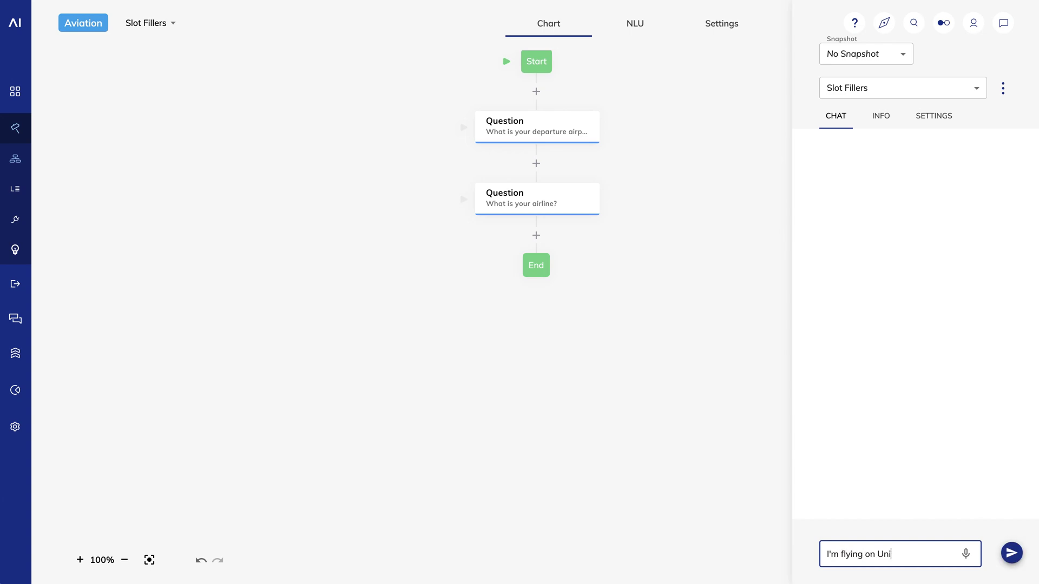
text(ted)
key(Return)
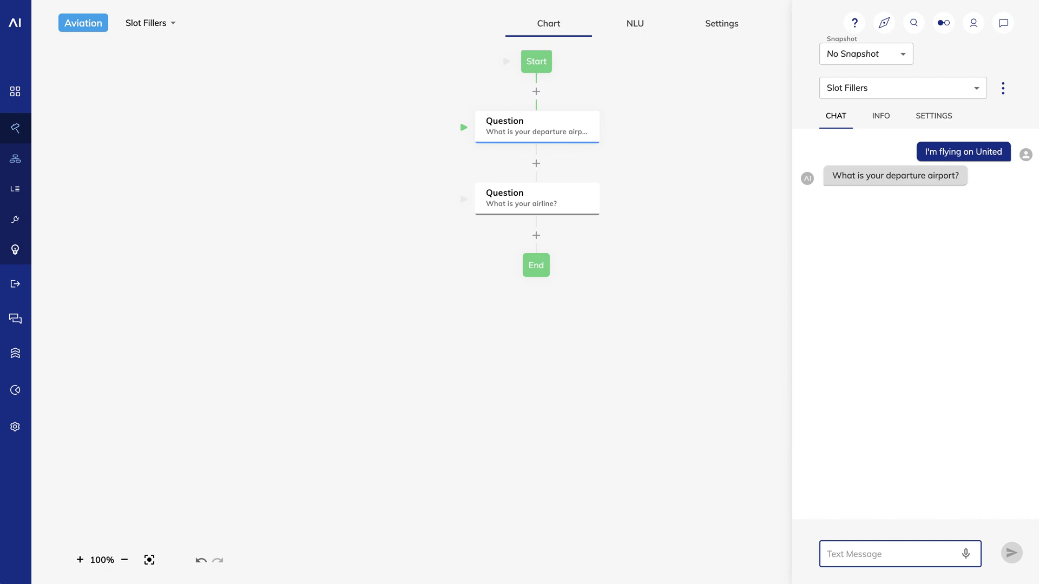
text(SFO)
key(Return)
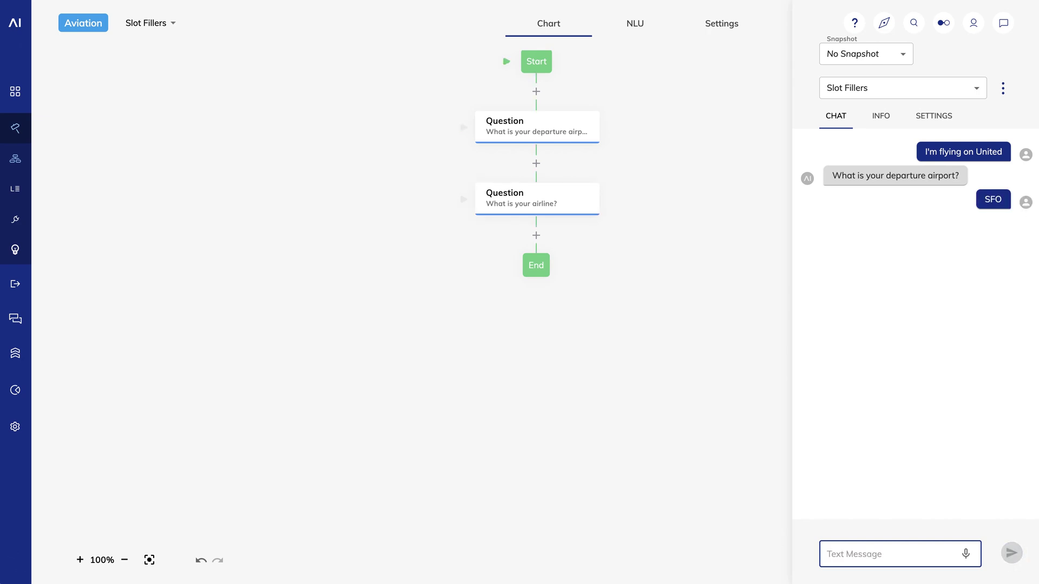
Send 'I'm departing SFO' and answer the airline question with 'United'.
click(923, 476)
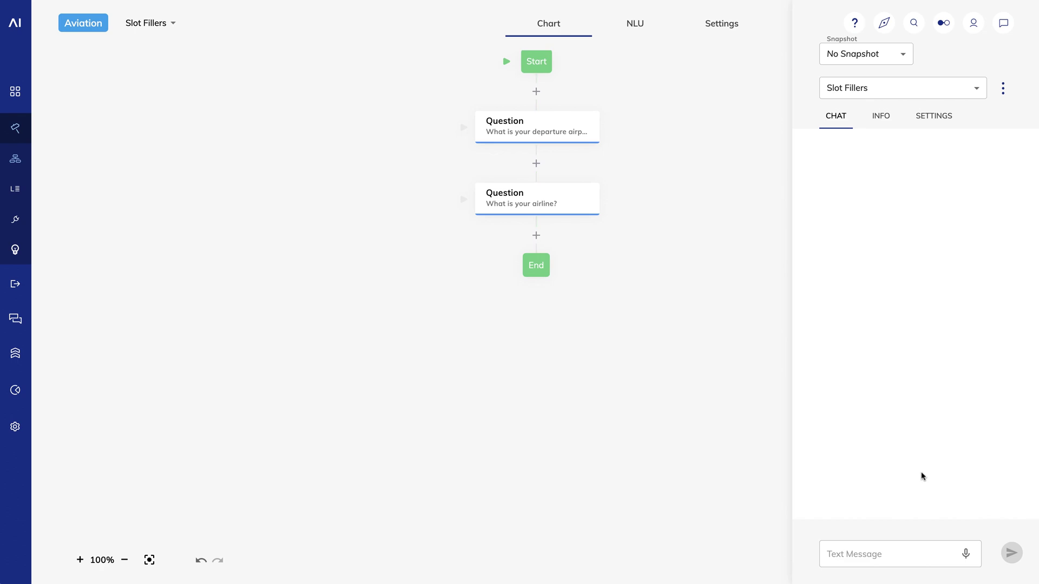
click(904, 554)
text(I'm departing SFO)
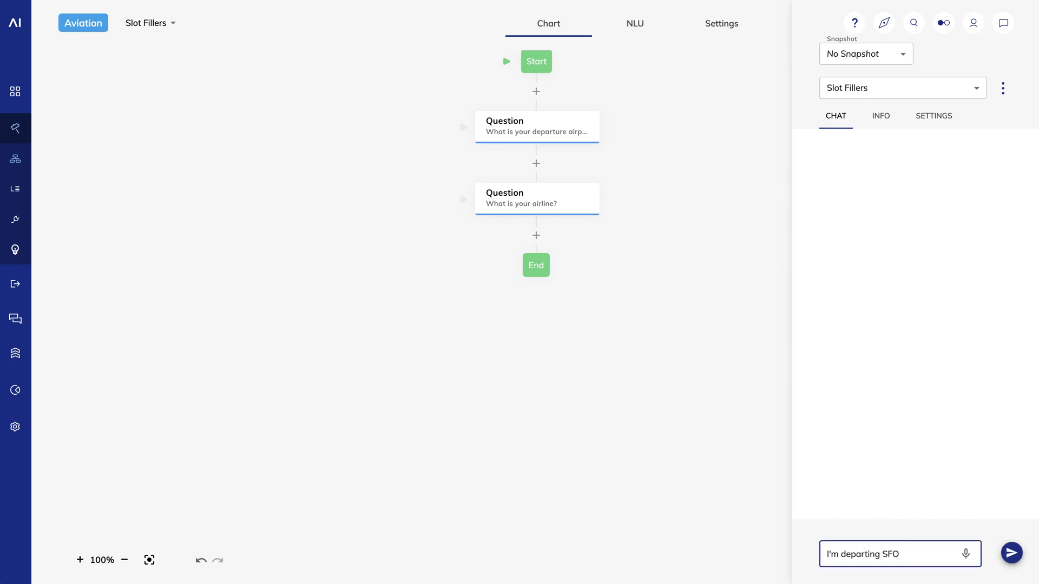
key(Return)
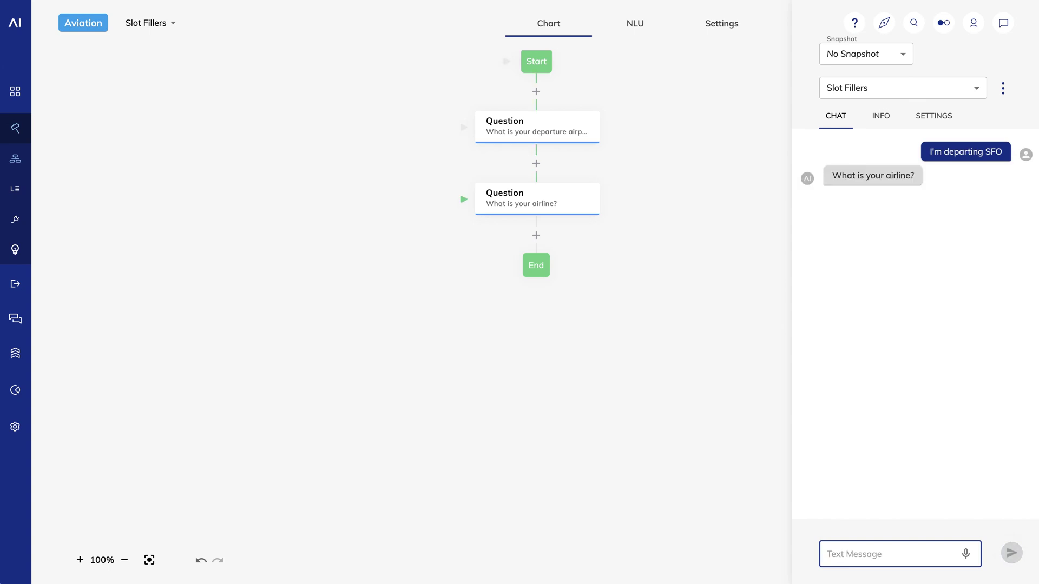
text(United)
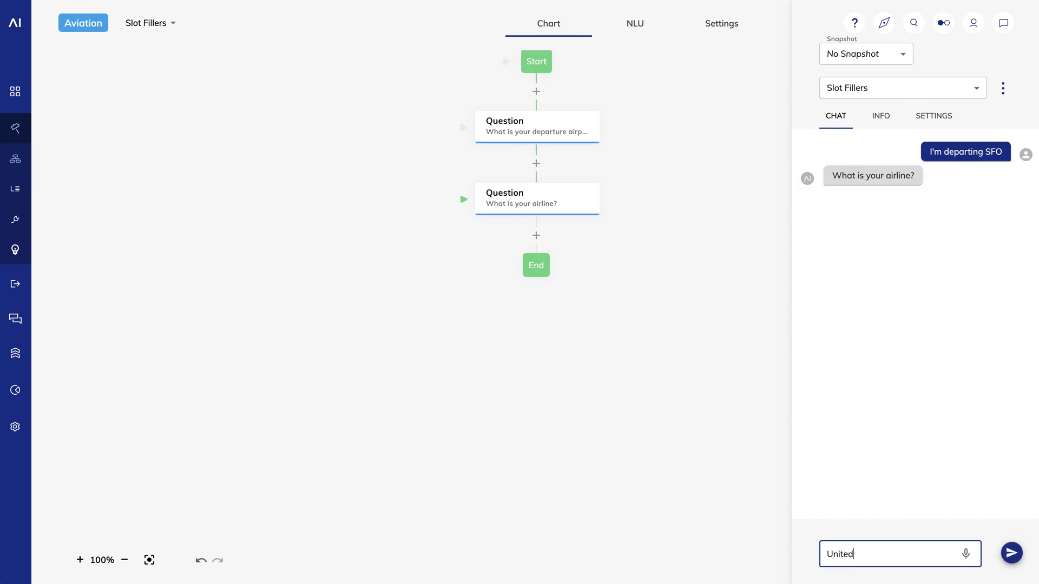
key(Return)
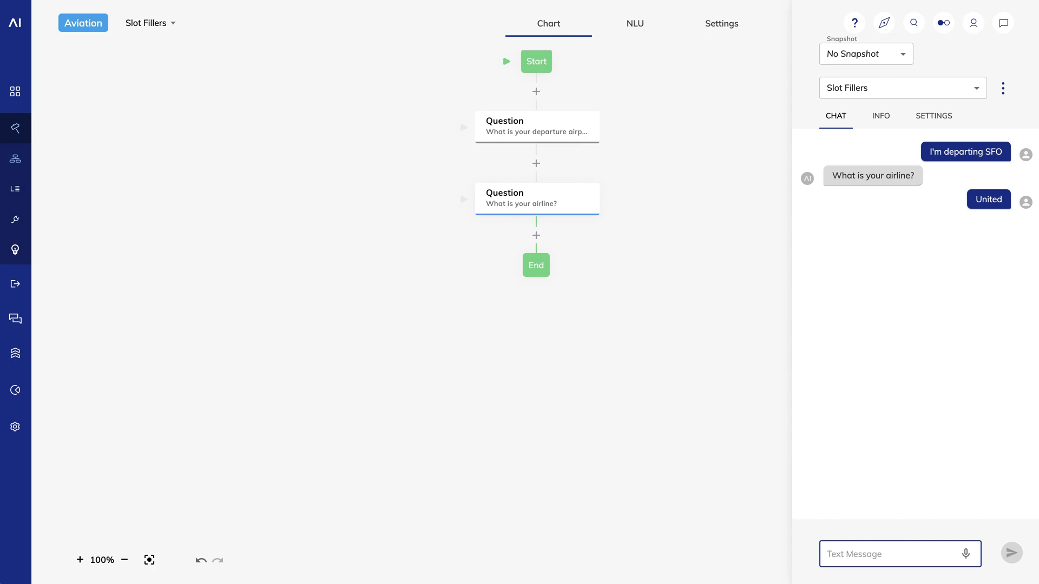
click(200, 268)
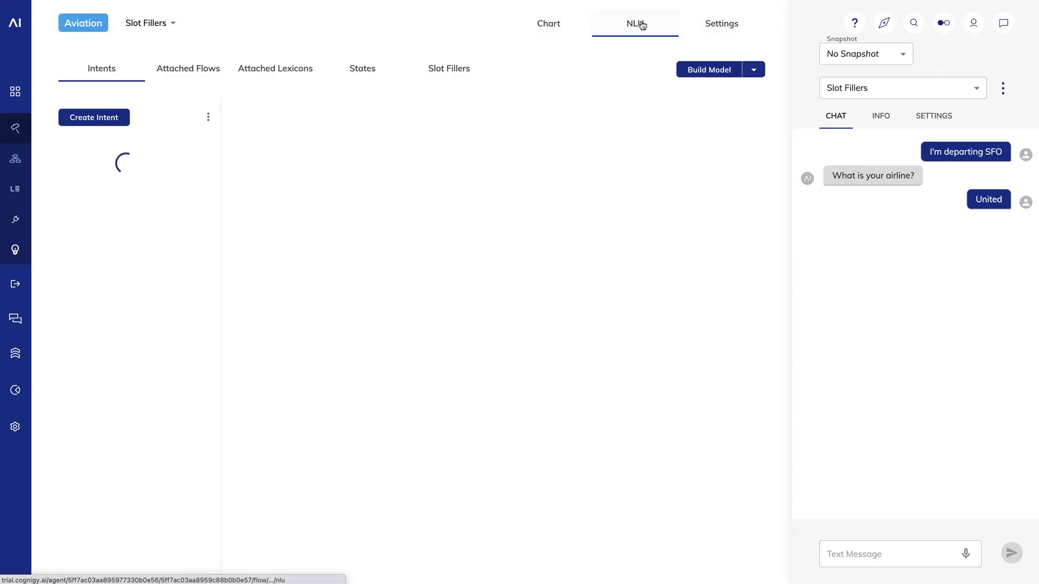
Rename the Airports slot filler to 'Departure Airport' with context key 'departure_city' and save.
click(438, 74)
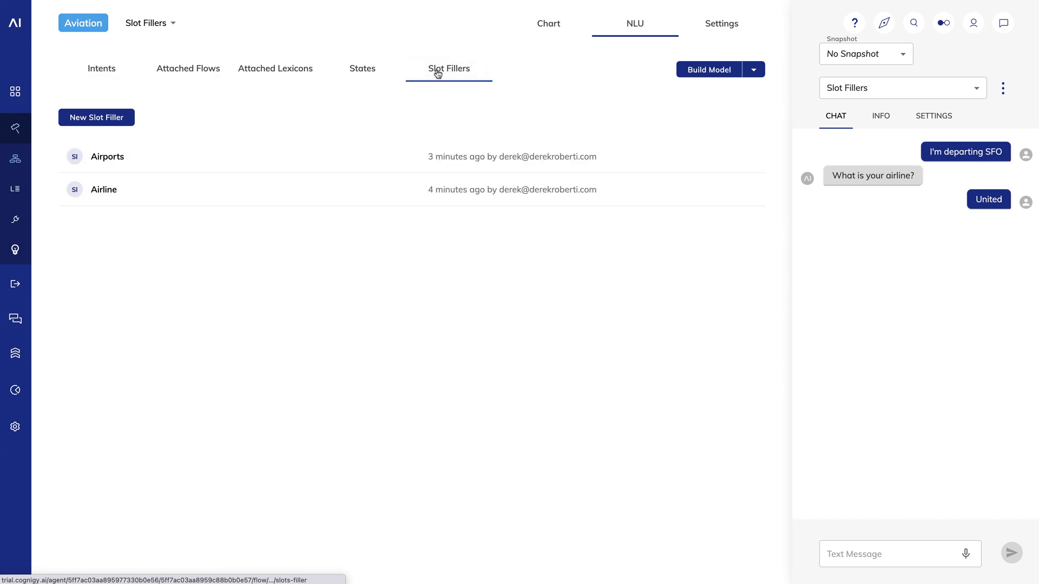
click(109, 157)
drag(661, 120, 550, 128)
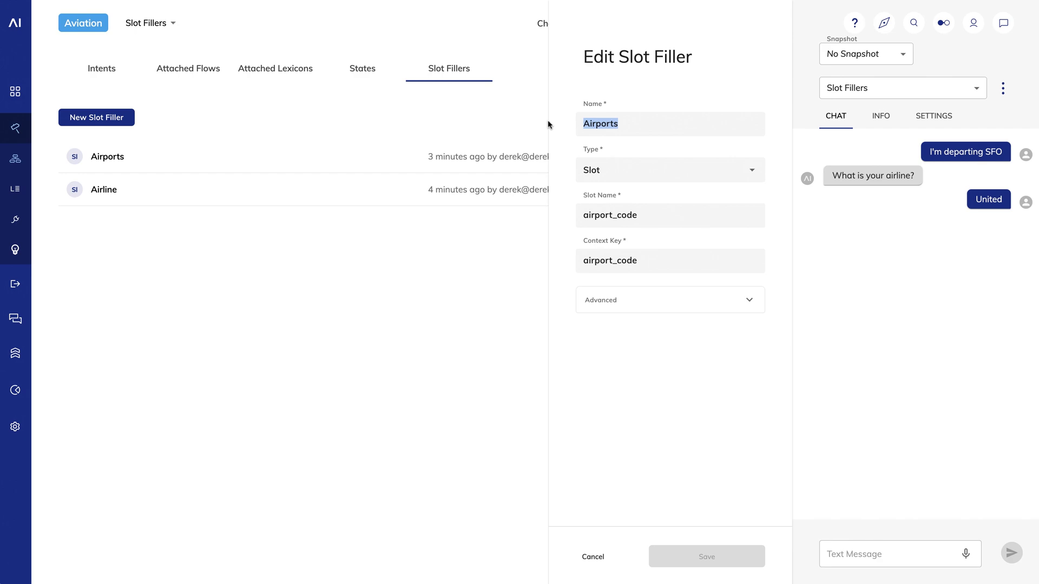
text(De)
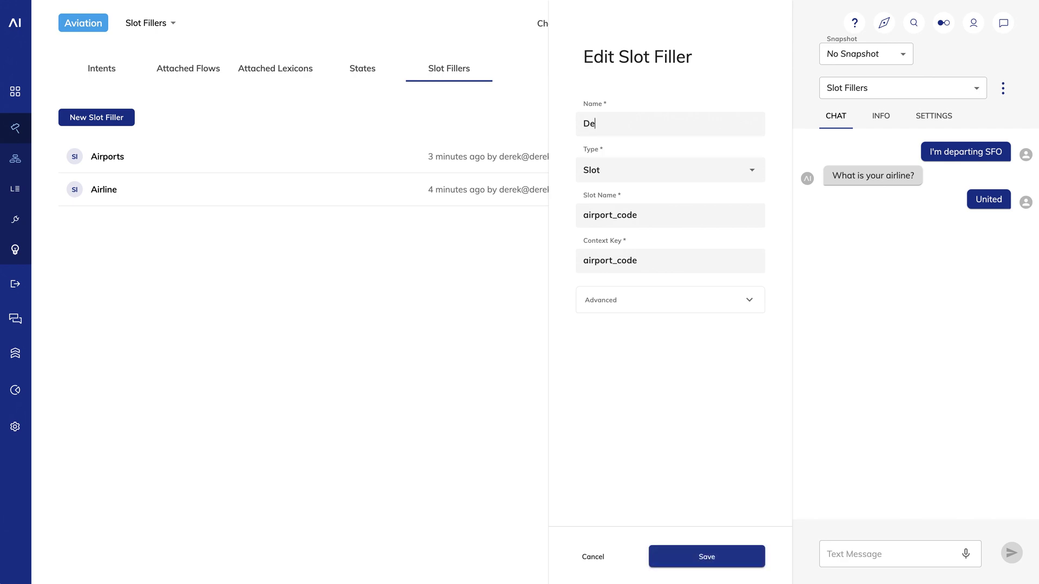
text(parture Airport)
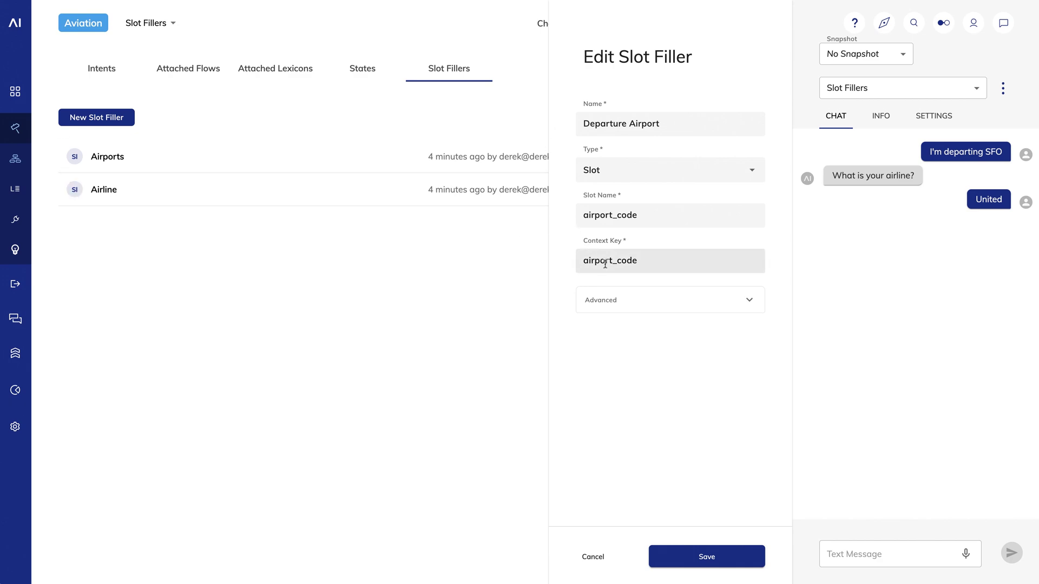
drag(638, 261, 570, 264)
text(departure_city)
key(Return)
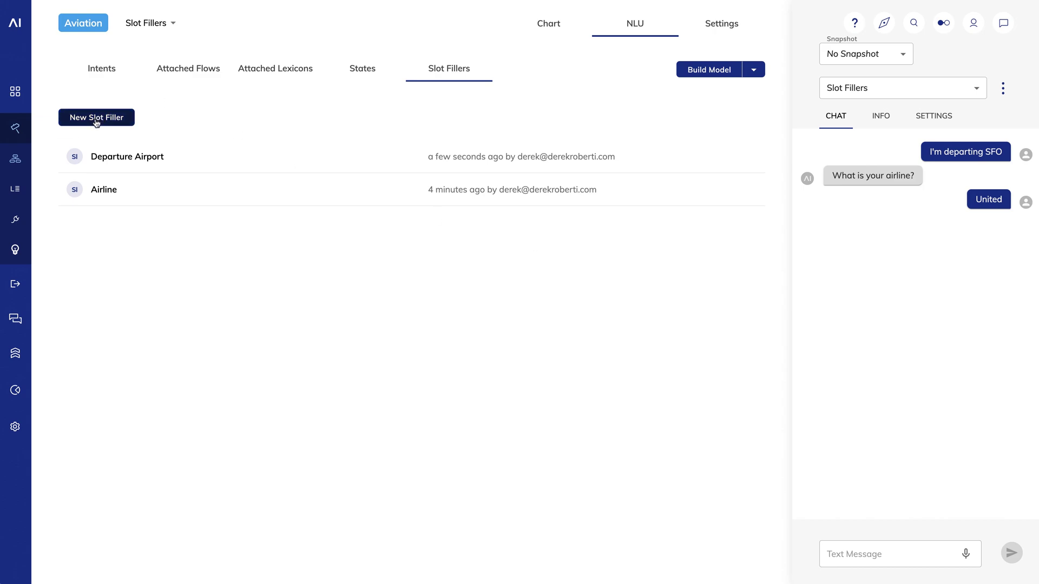
Add and save slot filler 'Arrival Airport' with slot 'airport_code' and context key 'arrival_city'.
click(117, 119)
text(Arrival)
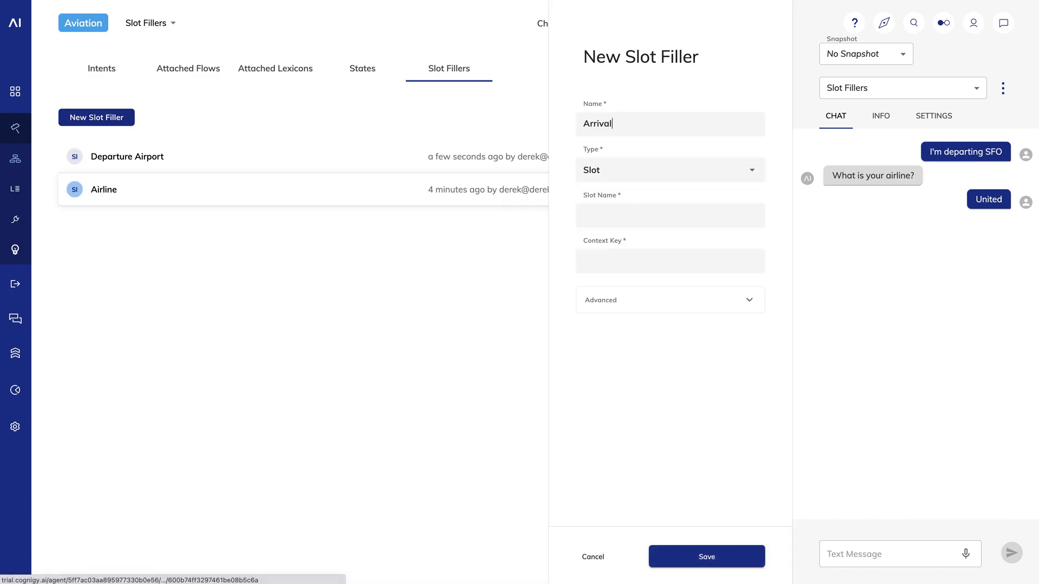
text( Airport)
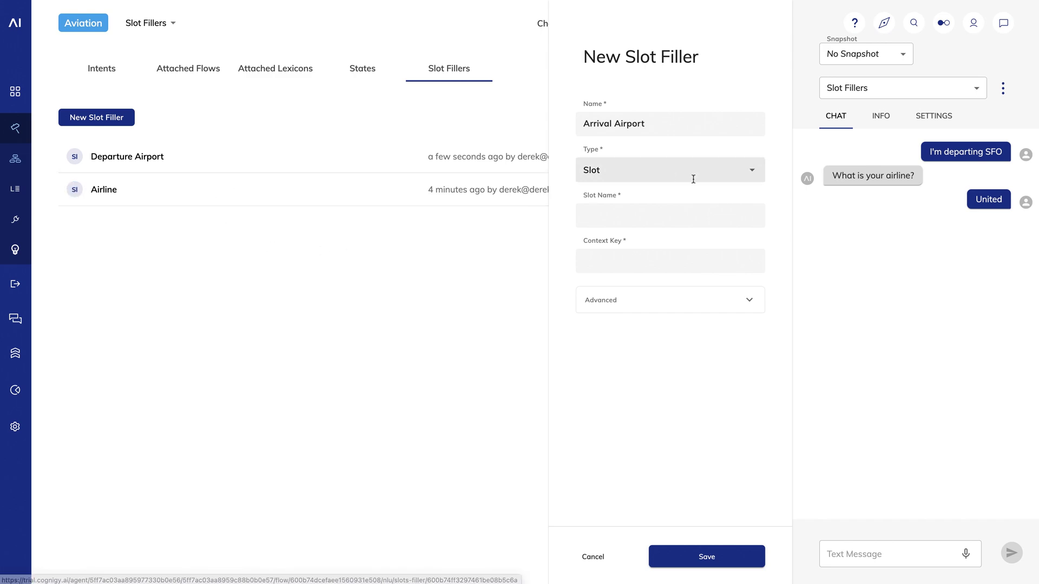
click(645, 224)
text(airport_co)
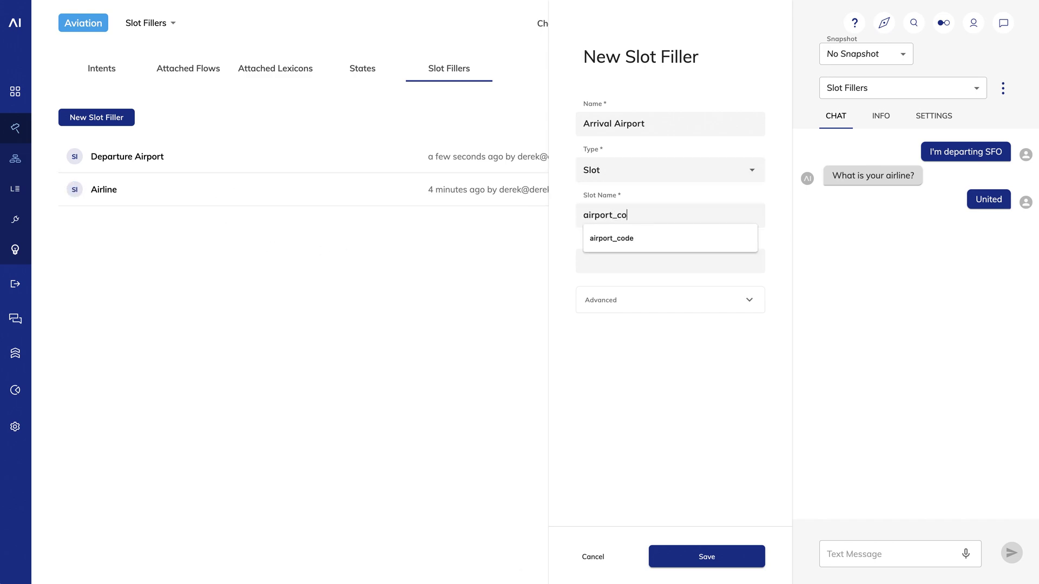
key(Tab)
text(arri)
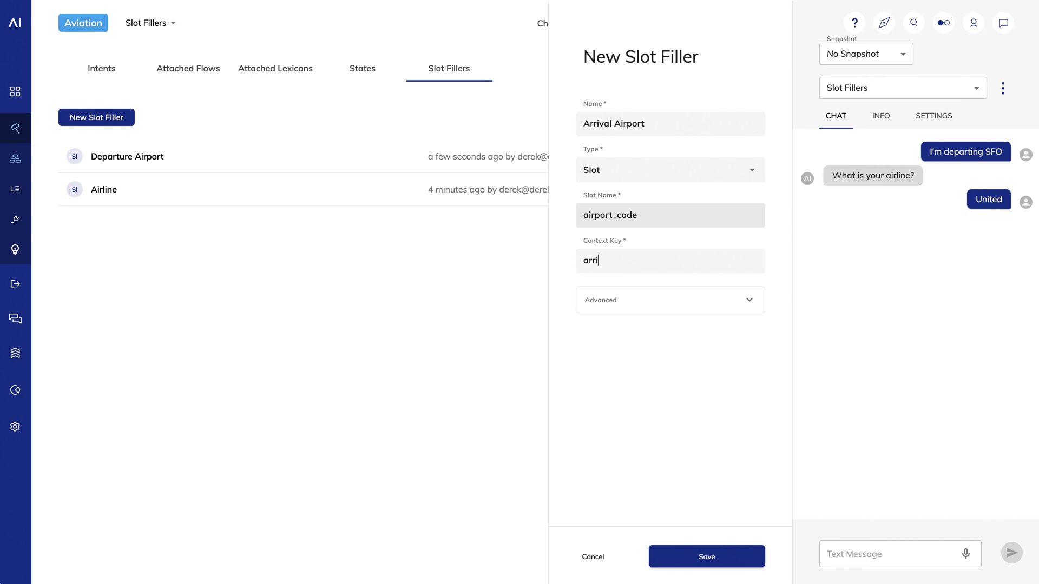
text(val_city)
key(Return)
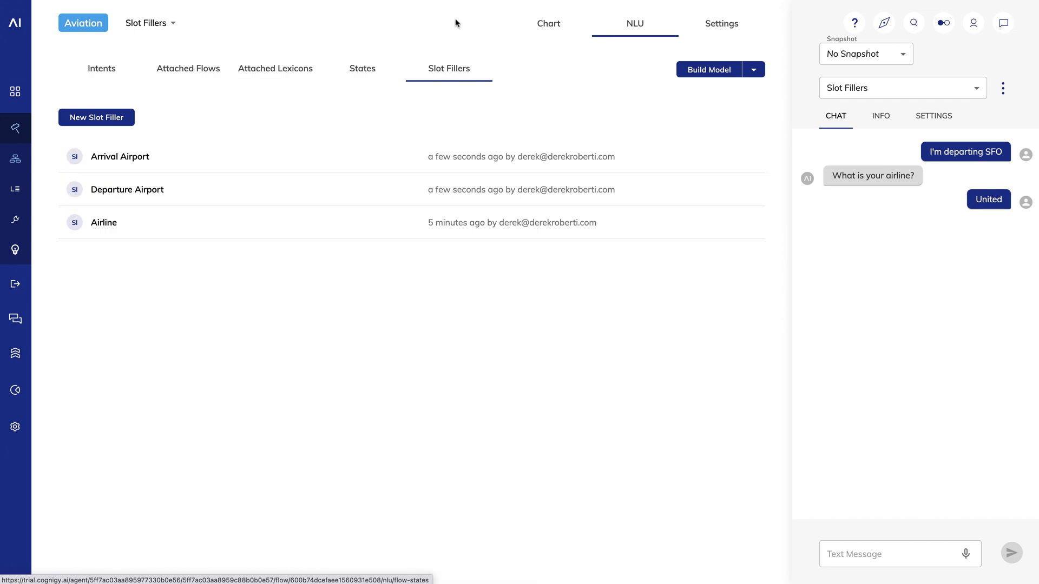
Reword the first question to 'What is your departure city?' with context key departure_city and save it.
click(557, 29)
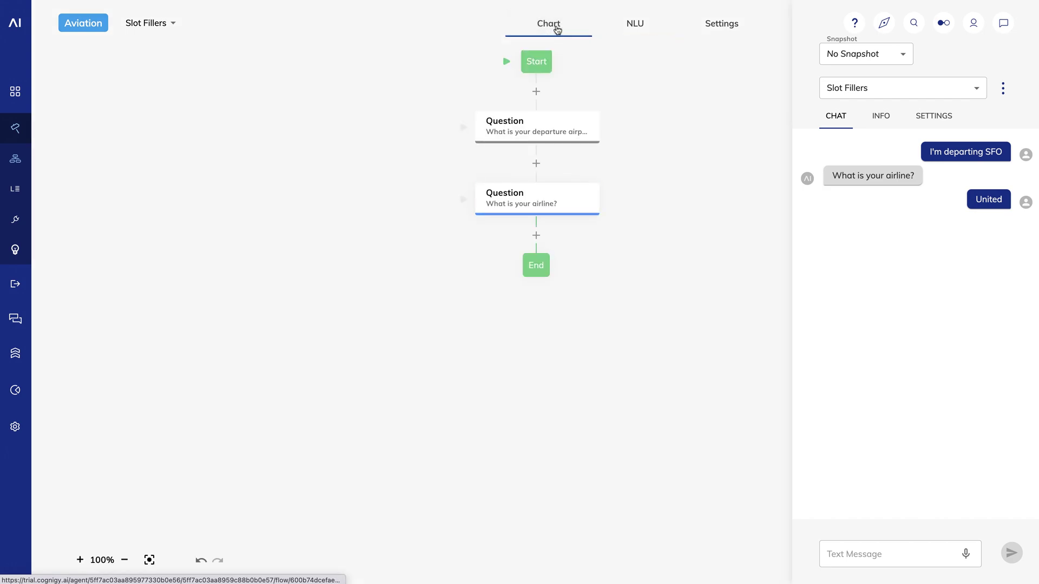
click(524, 134)
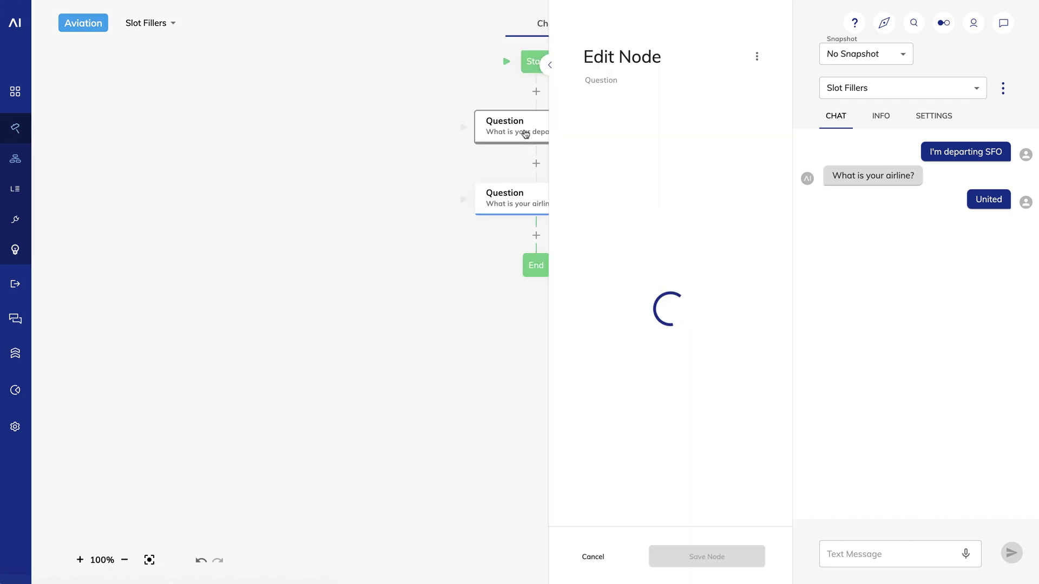
double_click(696, 359)
text(city?)
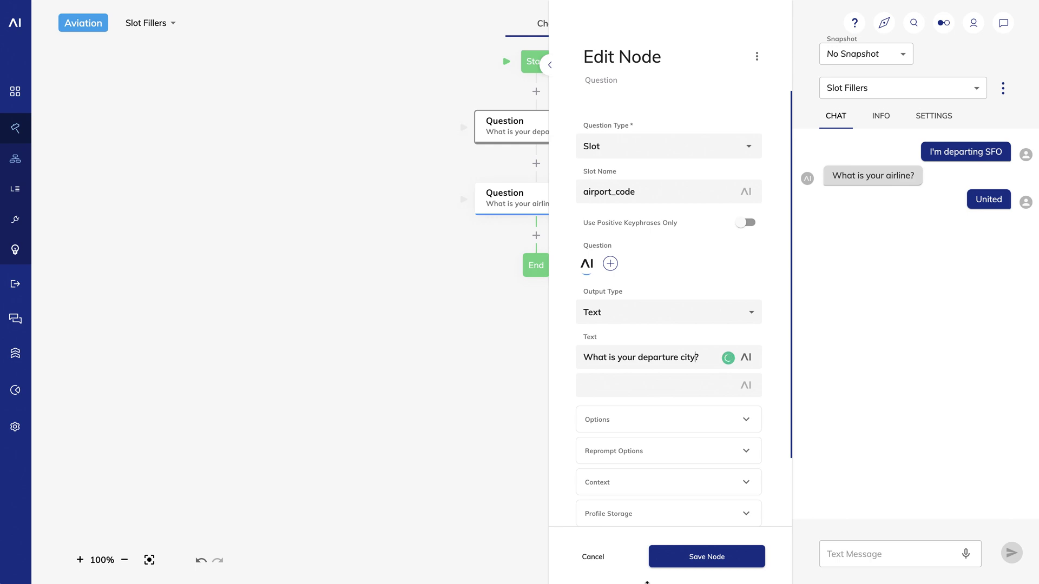
click(663, 496)
scroll(659, 482, down, 4)
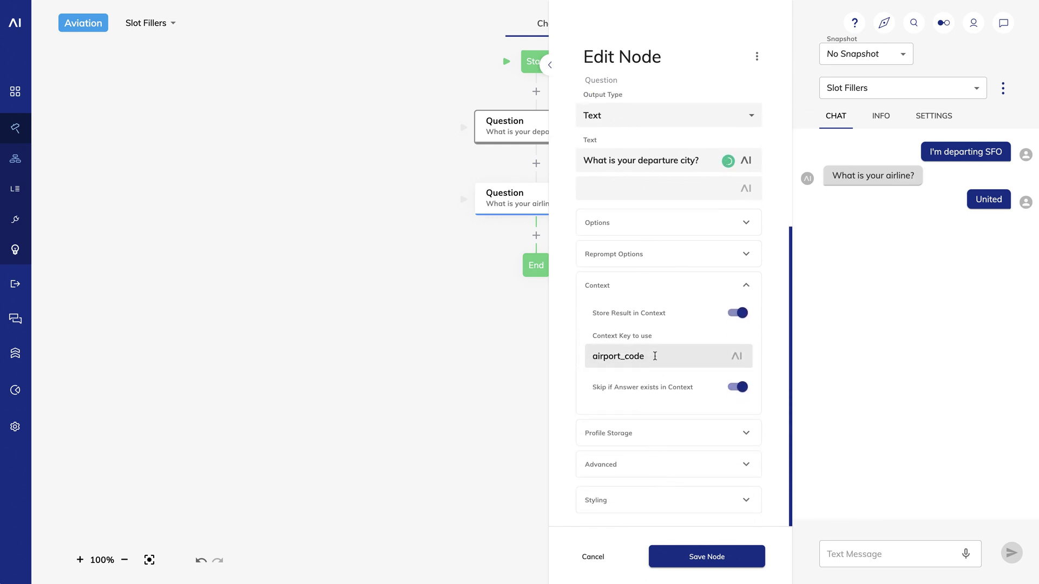
drag(654, 356, 543, 357)
text(departure)
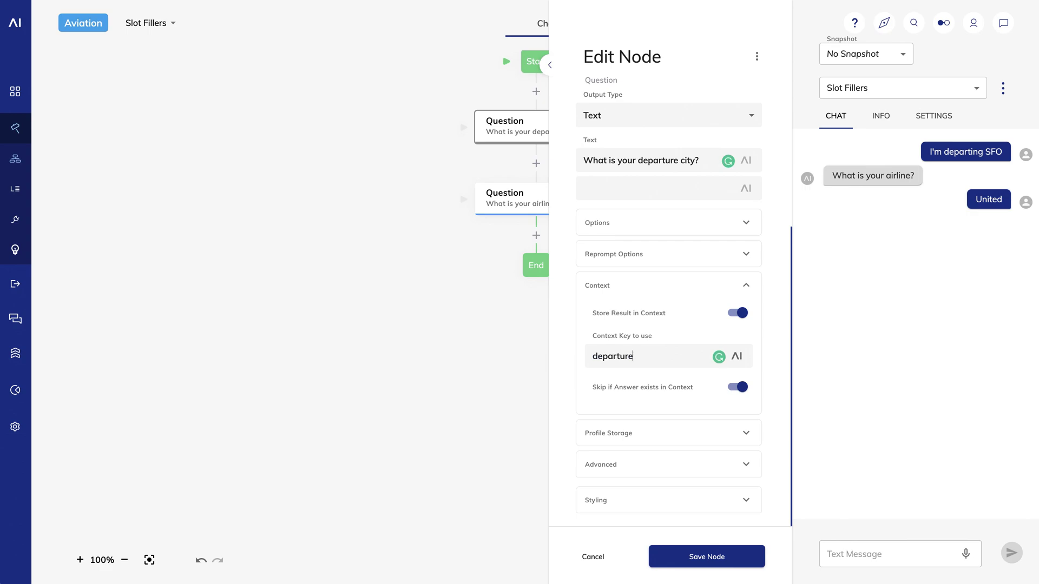
text(_city)
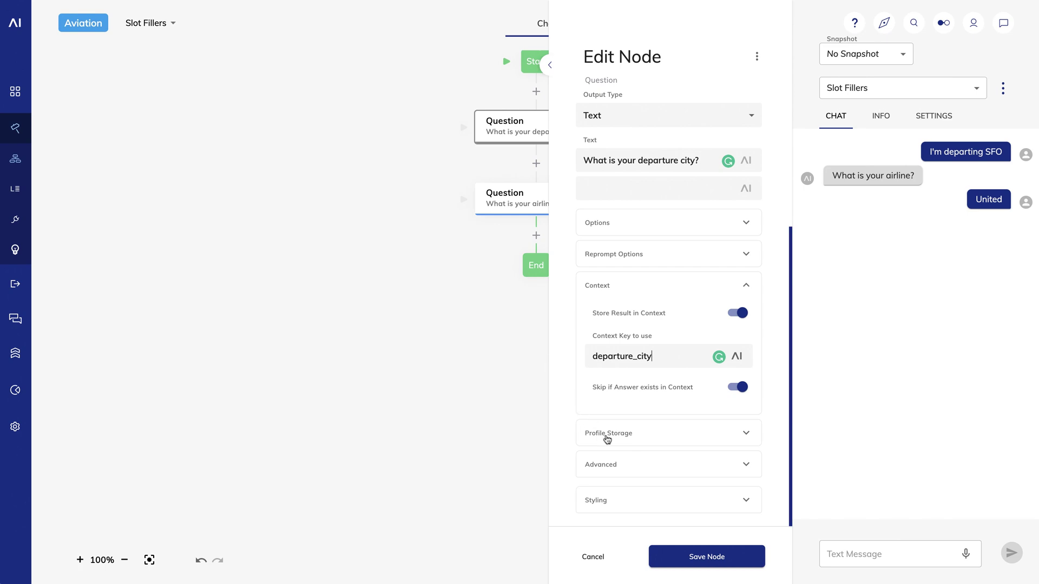
click(698, 560)
Insert a Question node between the questions asking 'What is your arrival city?'.
click(536, 164)
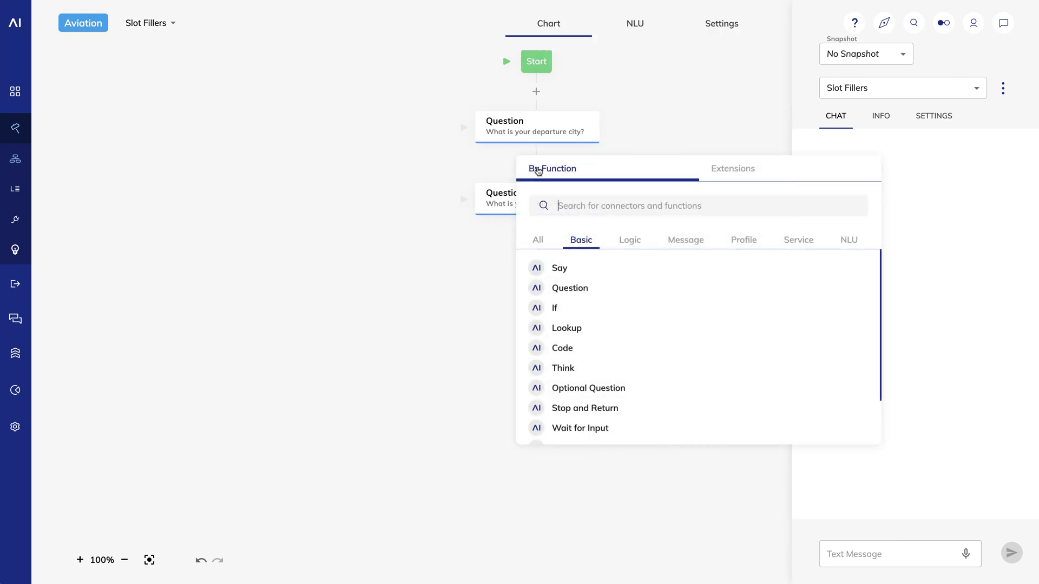
click(580, 287)
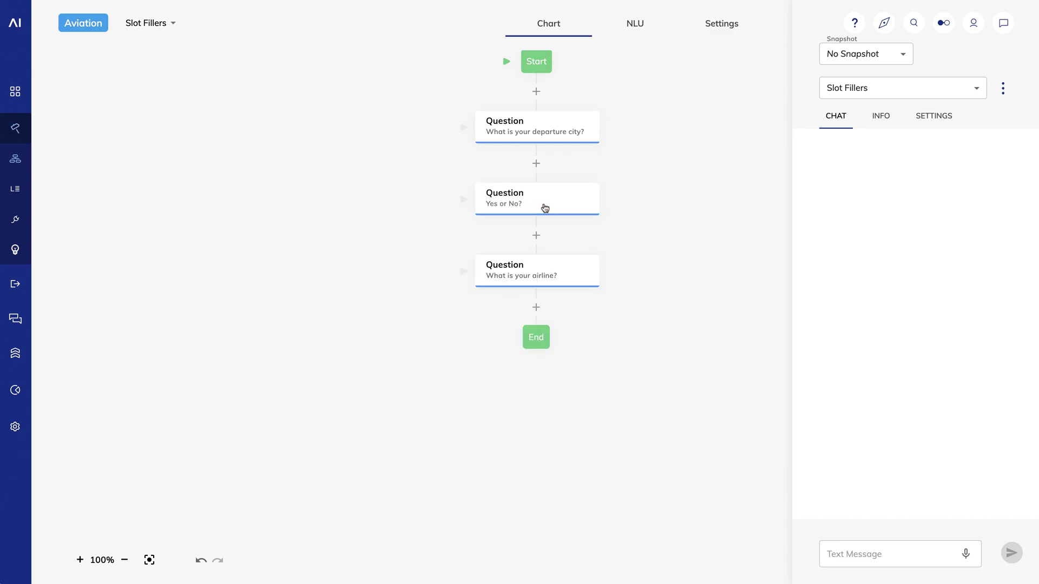
click(544, 209)
drag(647, 284, 584, 283)
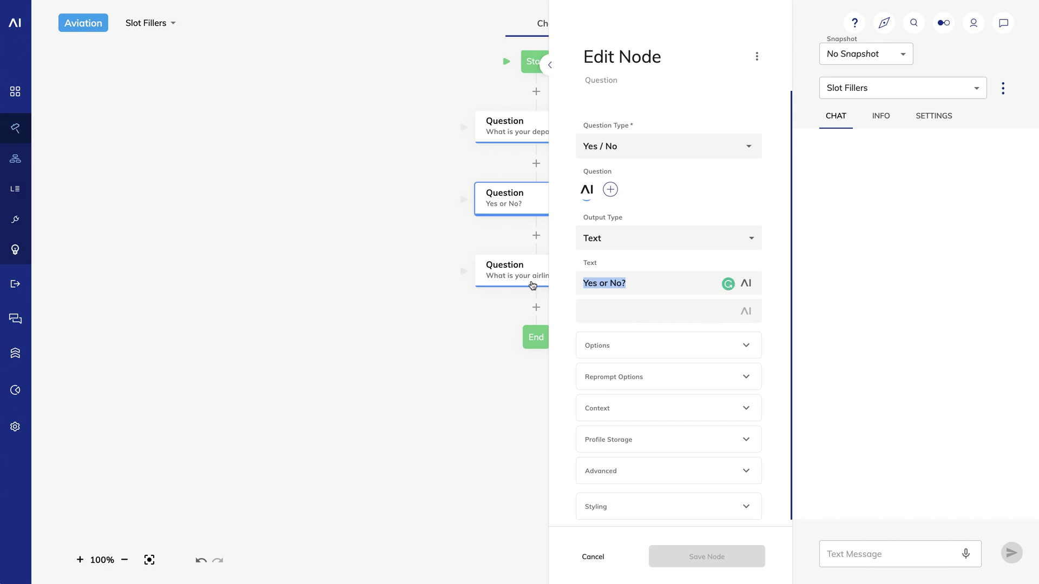
text(What is your arrival)
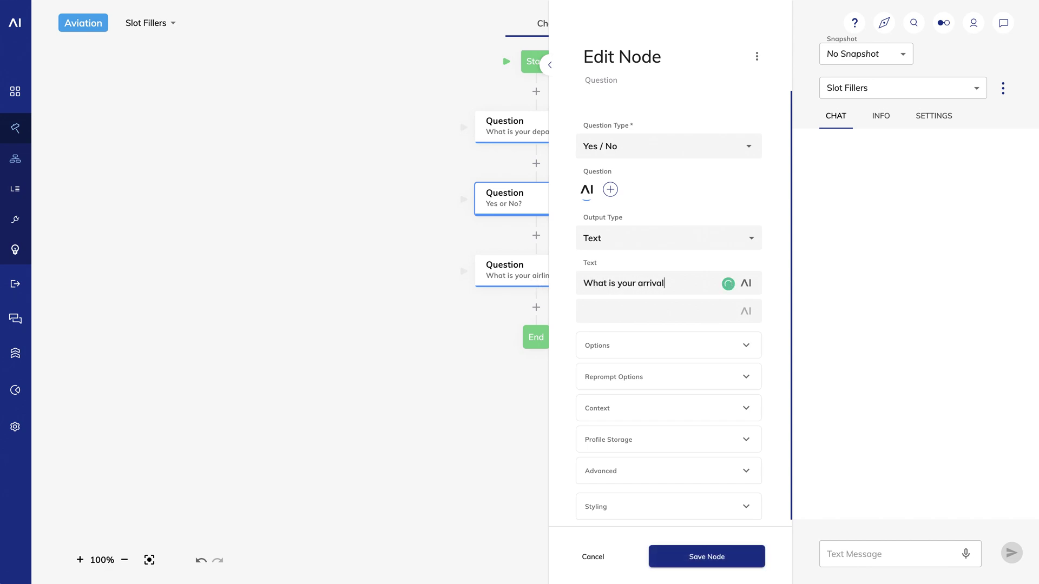
text( city?)
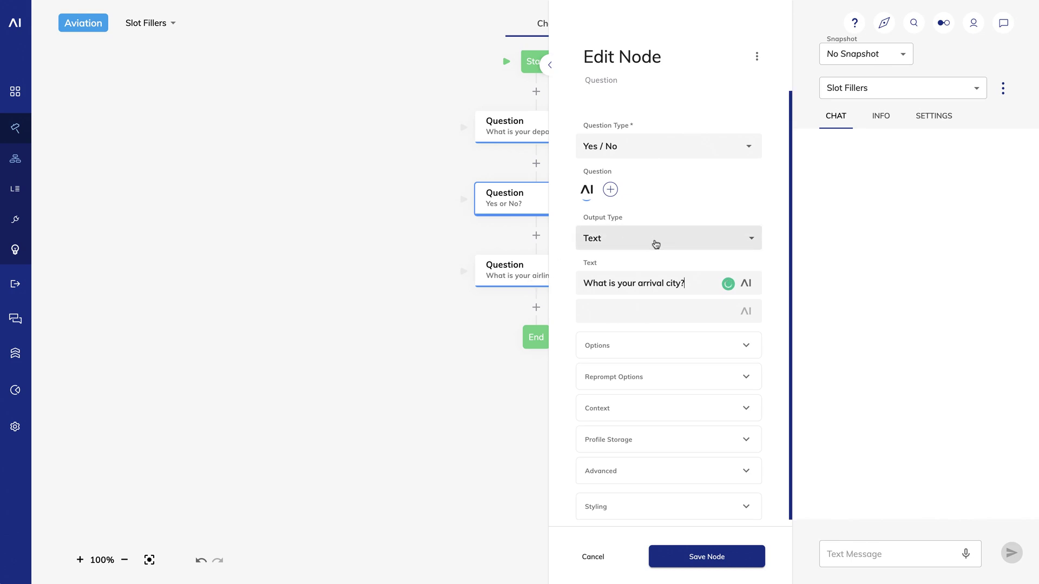
Make it a Slot question using the slot airport_code.
click(675, 142)
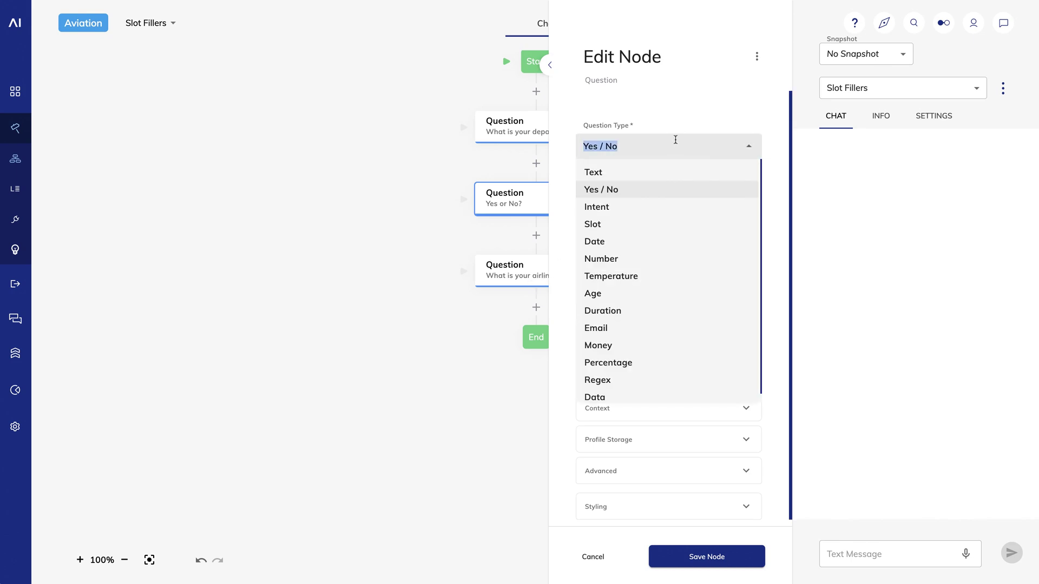
click(660, 225)
click(616, 189)
text(airport_code)
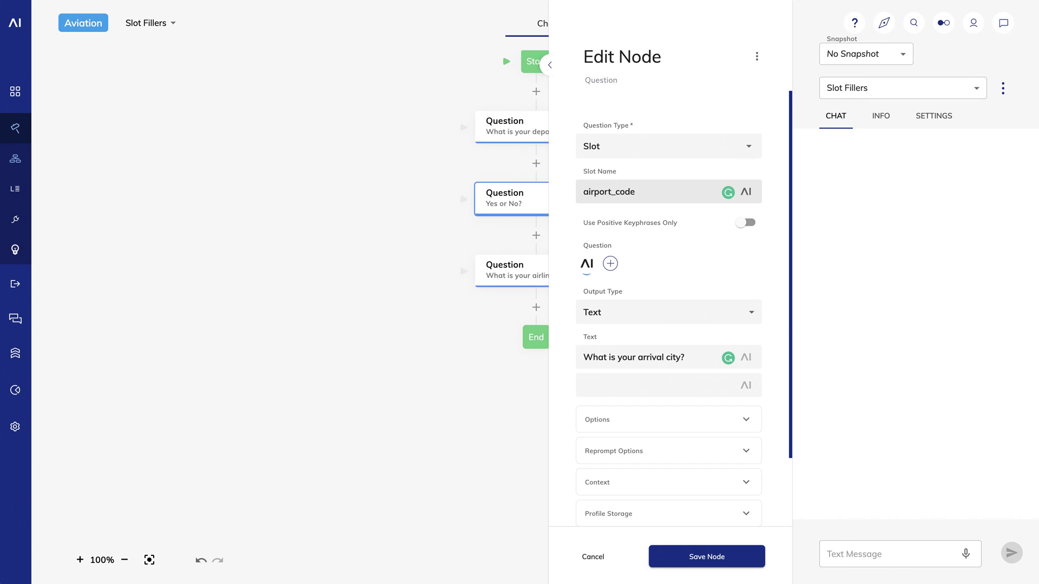
Store the answer under context key arrival_city, skip if already answered, and save the node.
click(633, 487)
scroll(633, 487, down, 3)
click(735, 389)
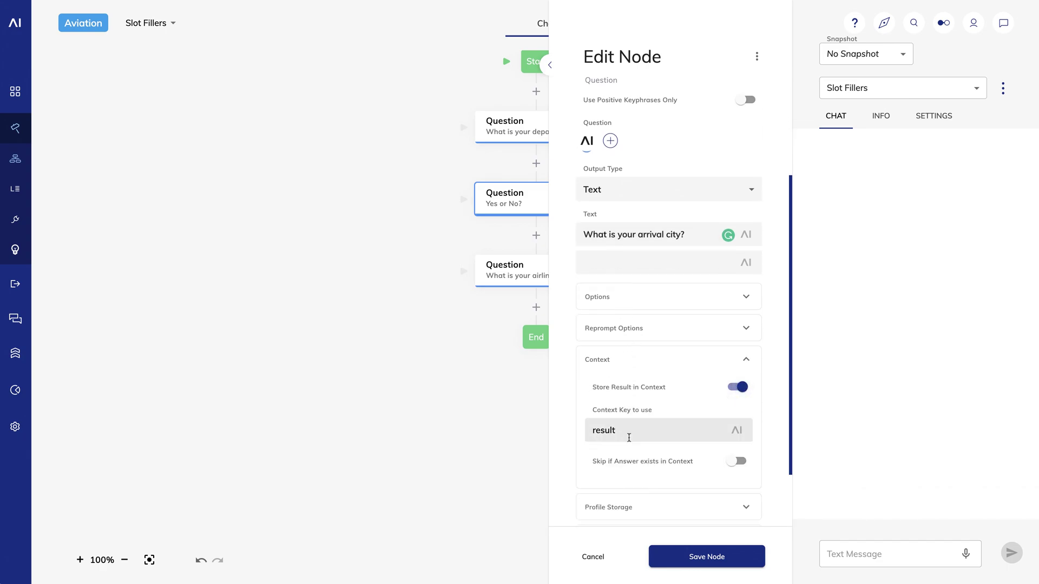
drag(629, 437, 556, 431)
text(arrival)
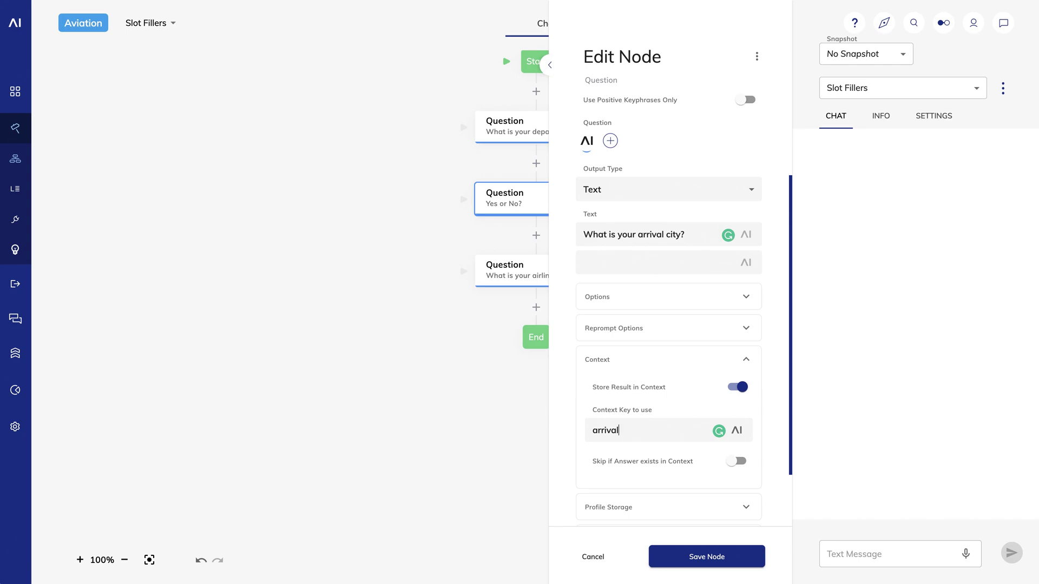
text(_city)
click(737, 461)
click(722, 563)
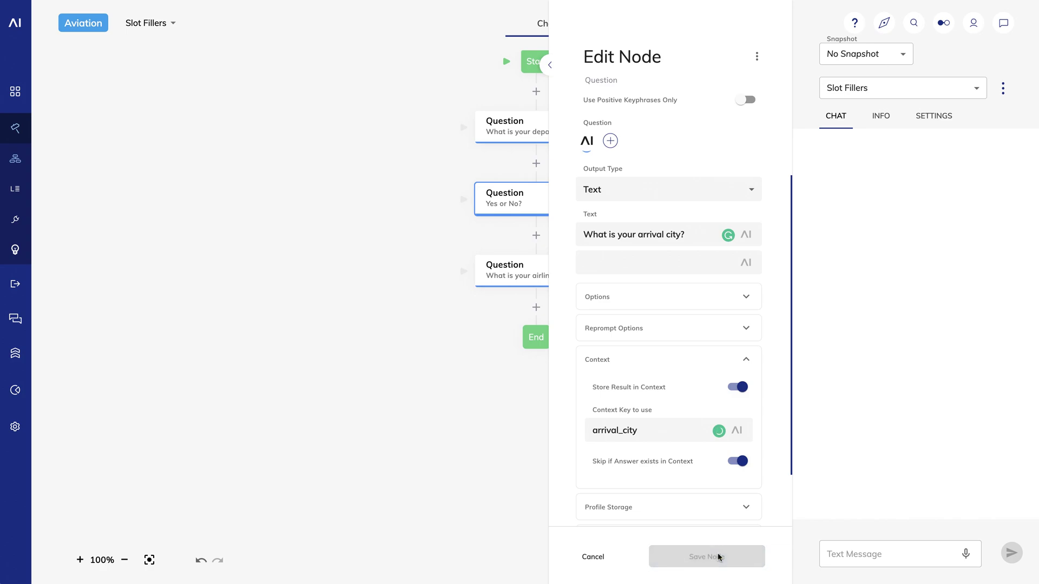
Test the flow in chat by sending 'hi' and answering the departure question with 'SFO'.
click(863, 558)
text(hi)
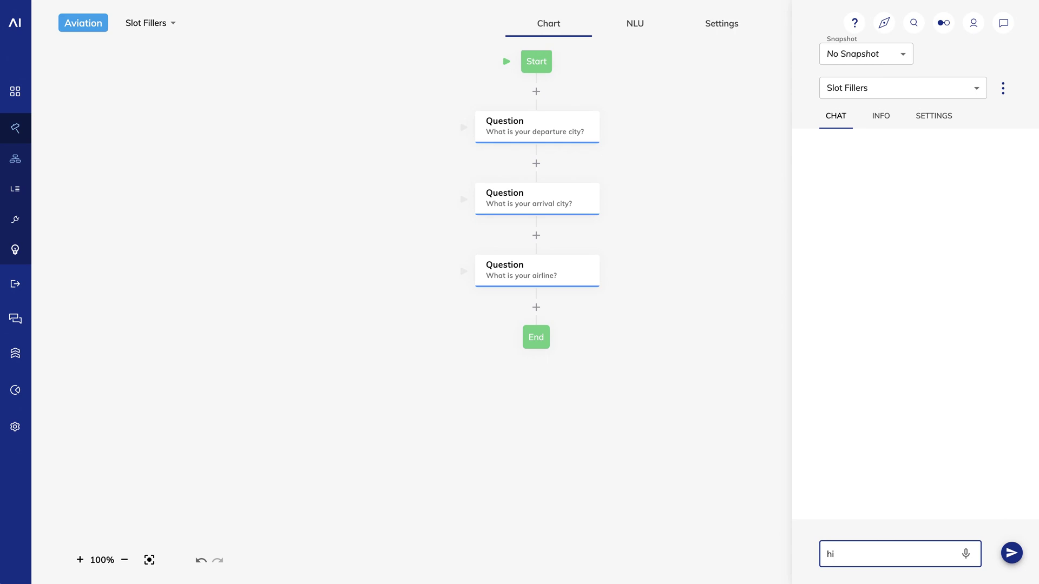
key(Return)
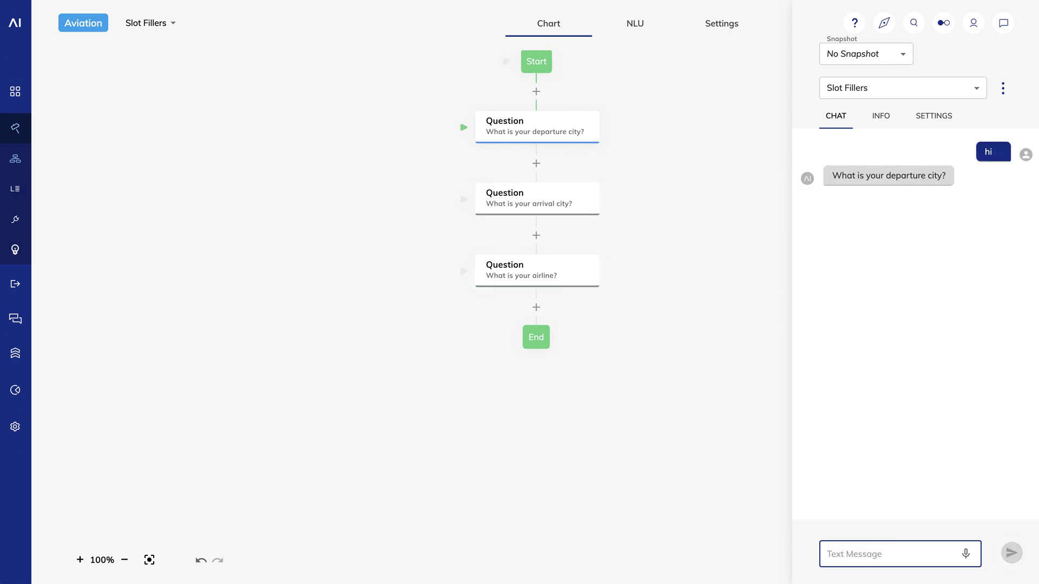
text(SFO)
key(Return)
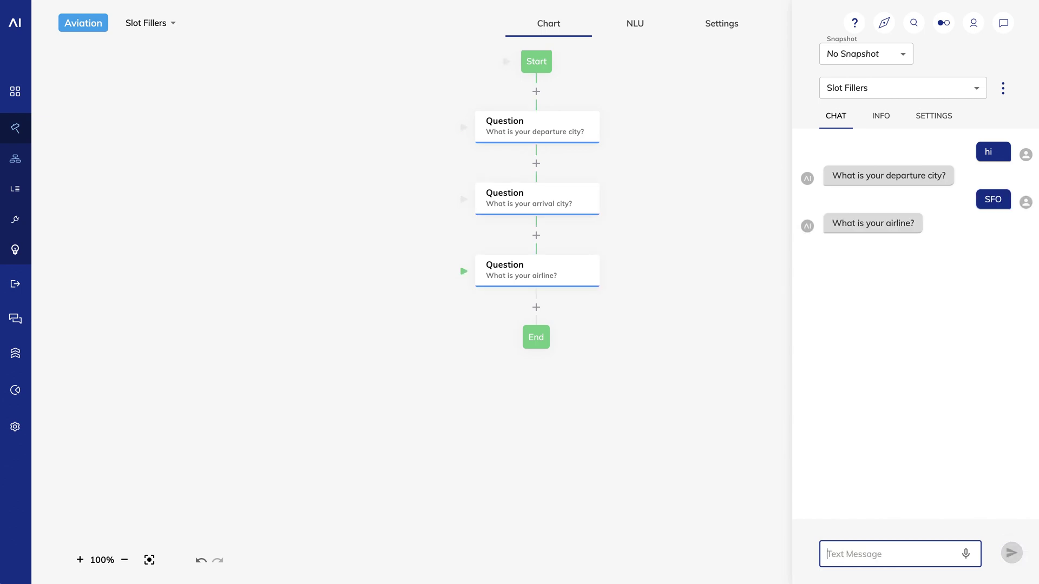
Reset the conversation and send 'I'm flying to SFO on United'.
click(934, 475)
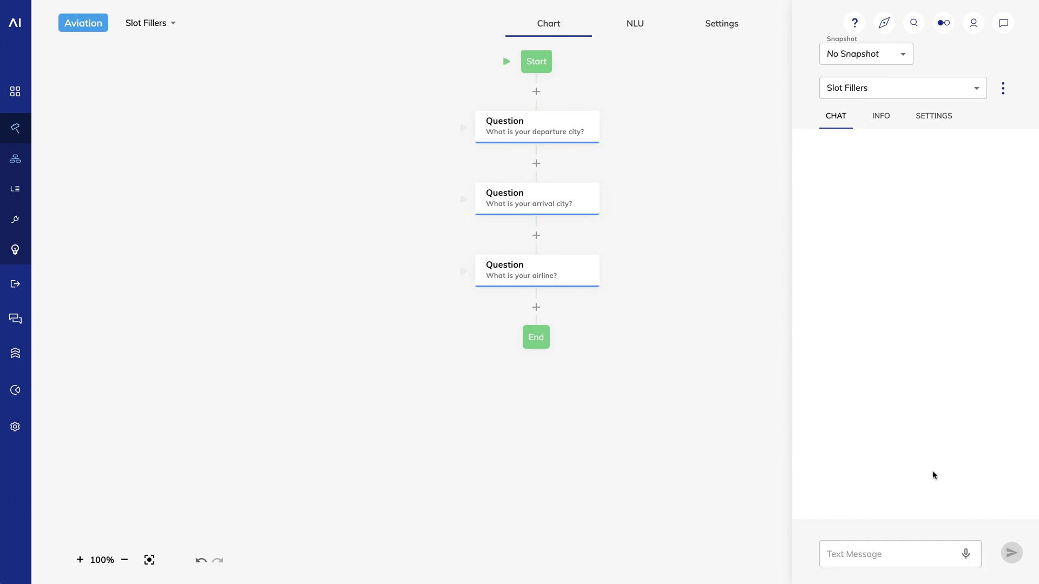
click(850, 563)
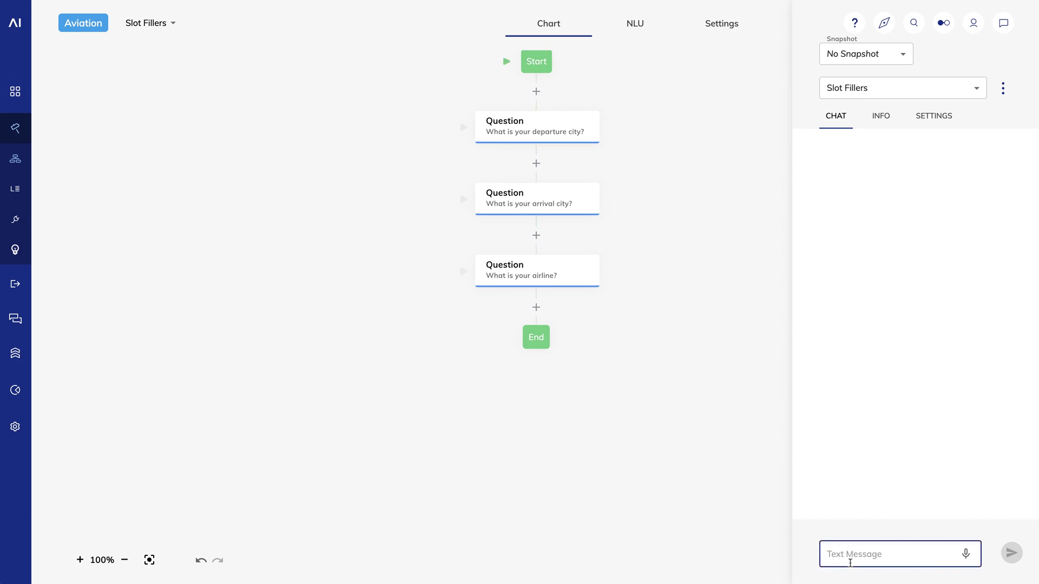
text(I'm flying to SF)
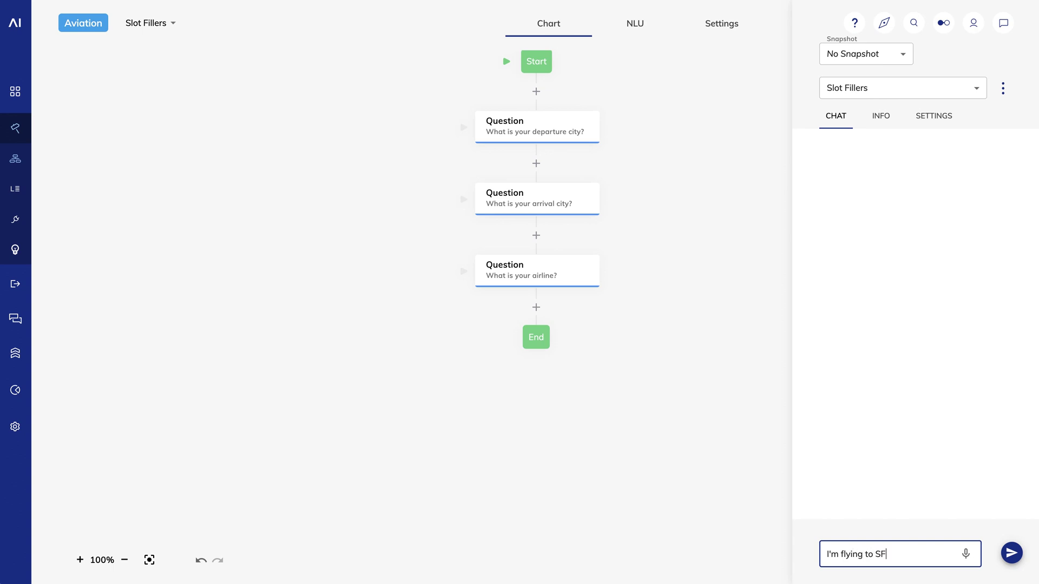
text(O on United)
key(Return)
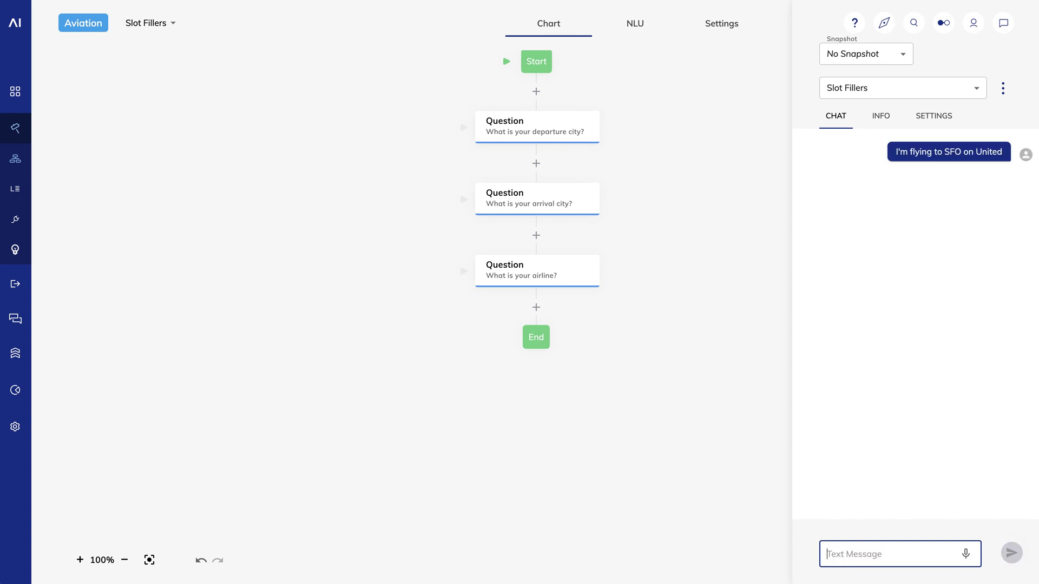